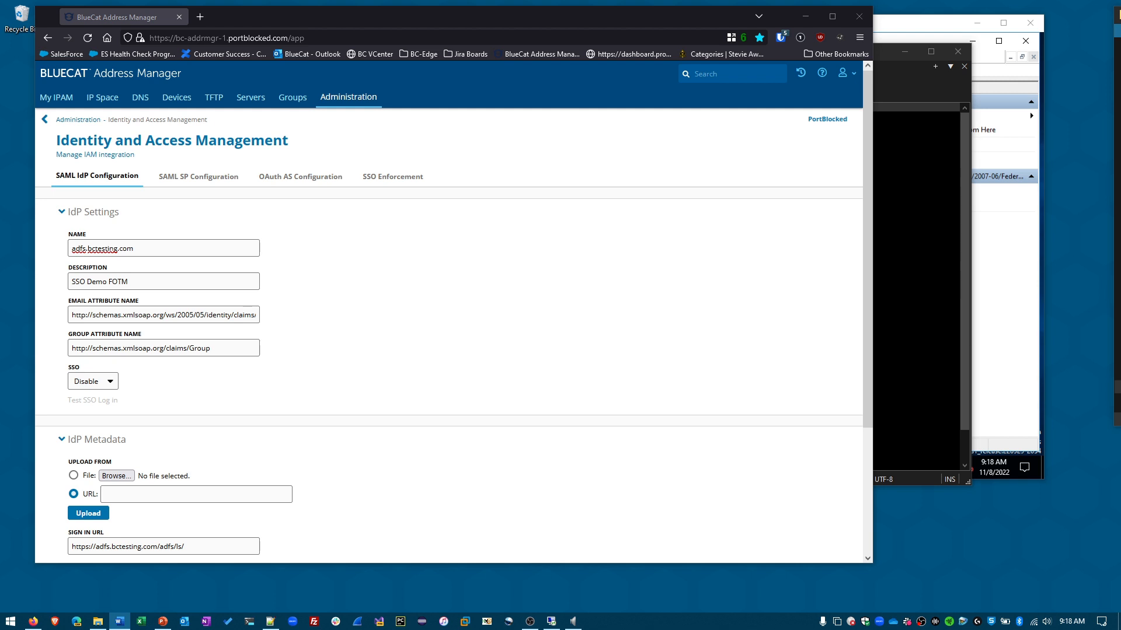
# Step: Scroll to the IdP Metadata section and bring the AD FS server session forward
pyautogui.scroll(-3, 449, 309)
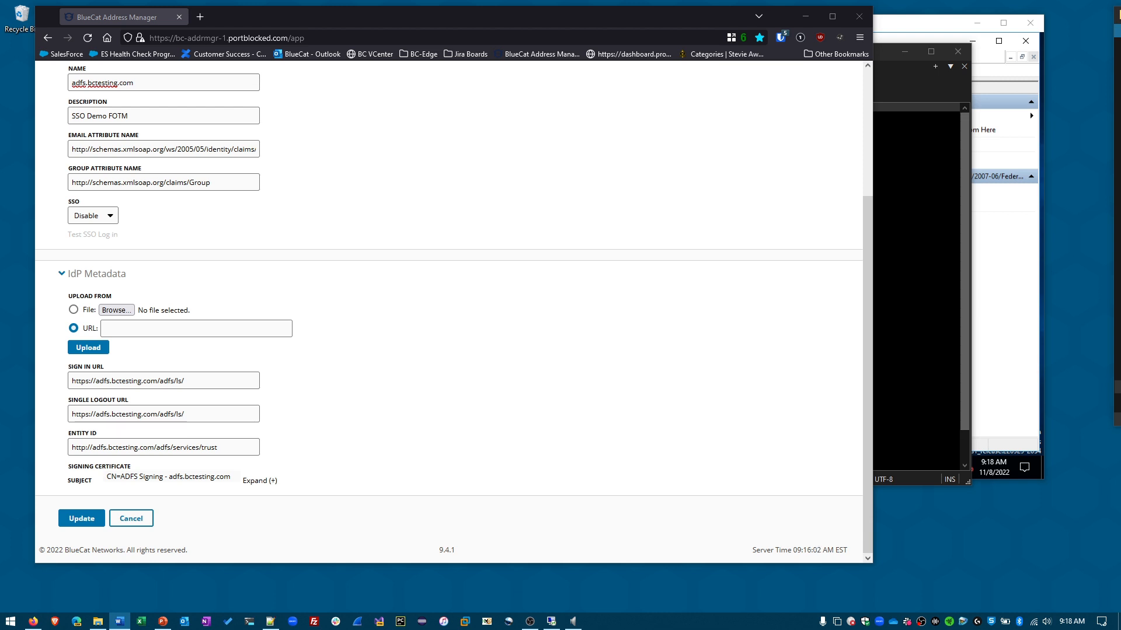
pyautogui.click(1005, 281)
# Step: Locate the FederationMetadata.xml endpoint in AD FS and copy its full metadata URL from Notepad++
pyautogui.moveTo(672, 23); pyautogui.dragTo(633, 26)
pyautogui.click(362, 164)
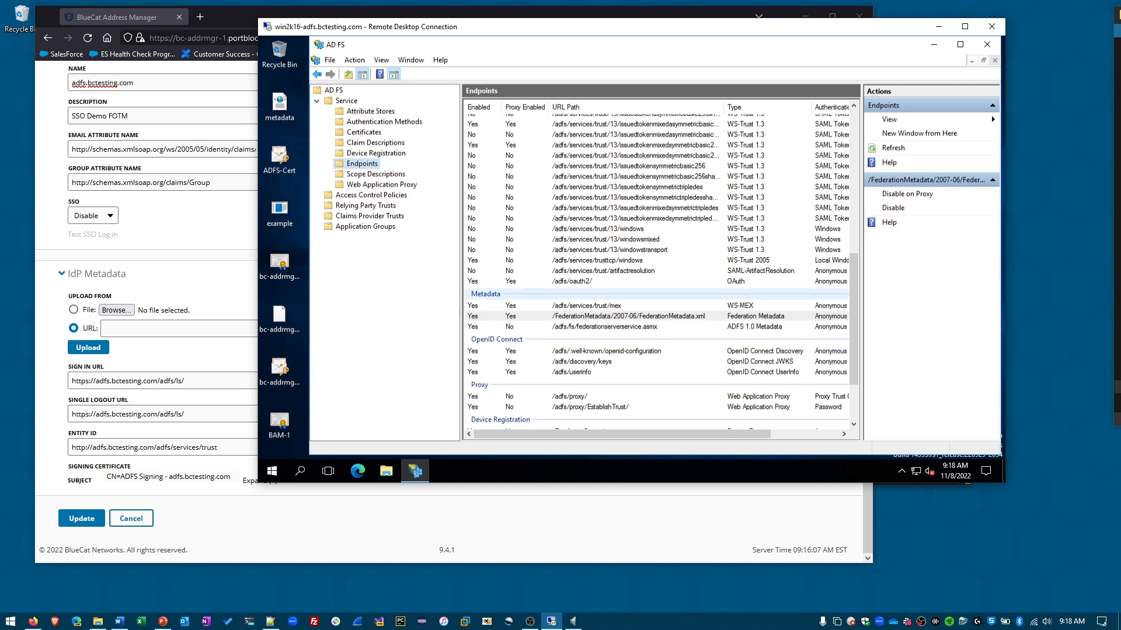
pyautogui.click(628, 317)
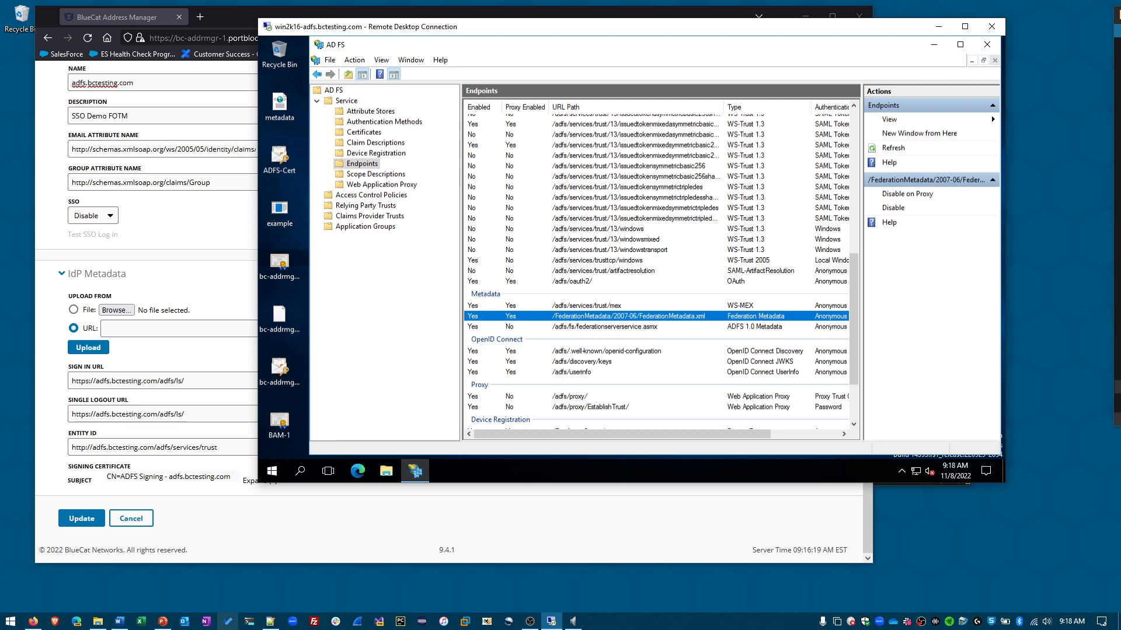
pyautogui.click(271, 621)
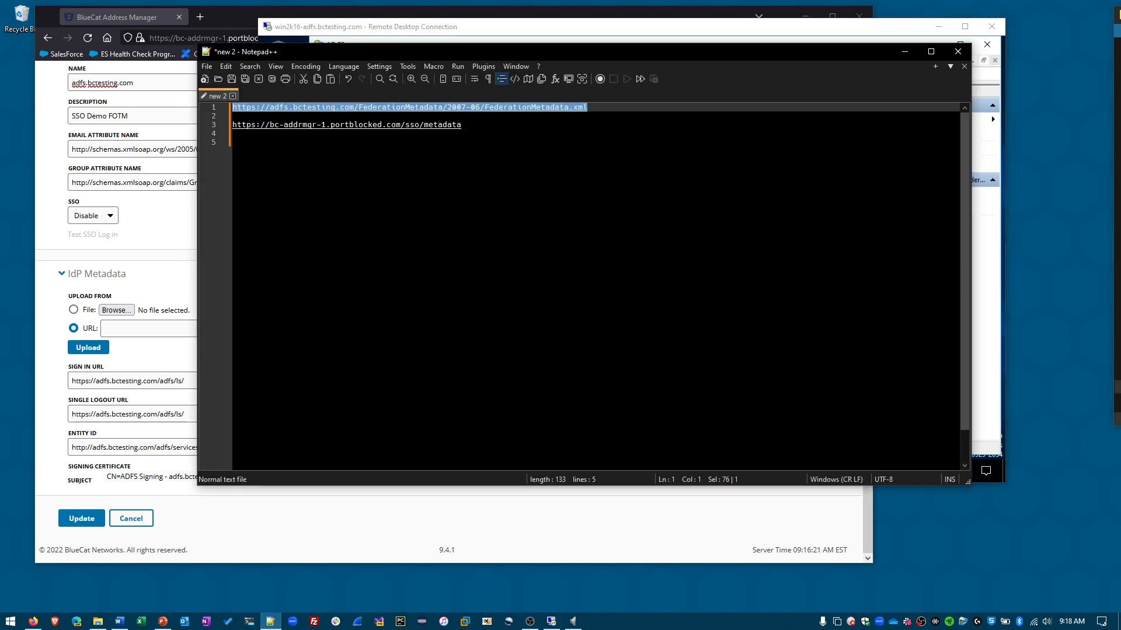
pyautogui.click(589, 108)
pyautogui.moveTo(588, 107); pyautogui.dragTo(232, 109)
pyautogui.rightClick(267, 106)
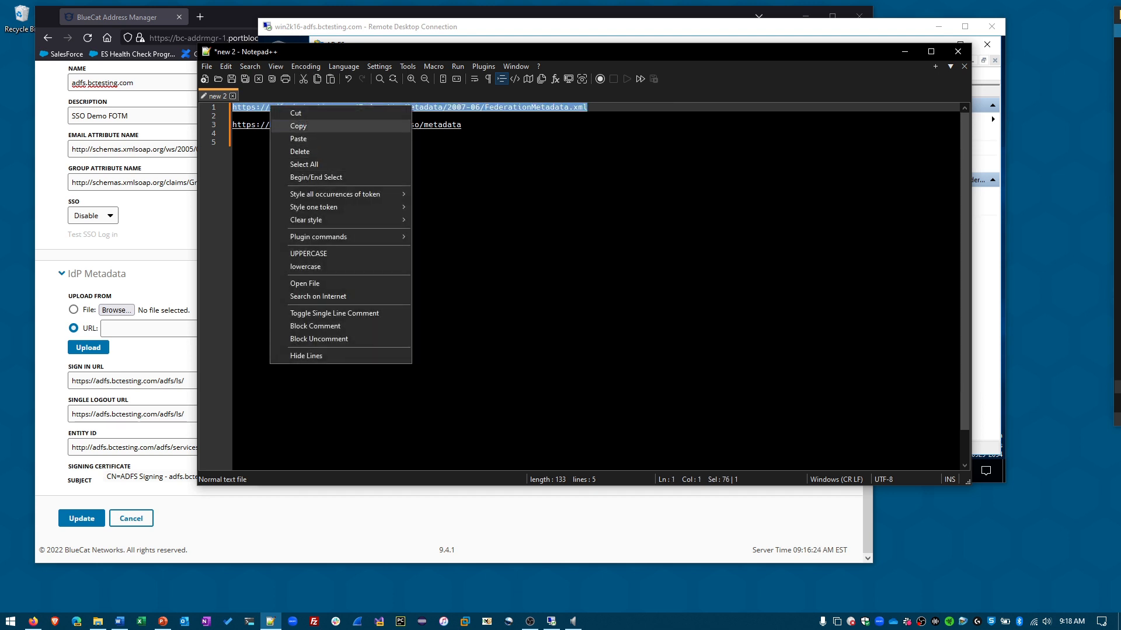
pyautogui.click(292, 126)
pyautogui.click(147, 328)
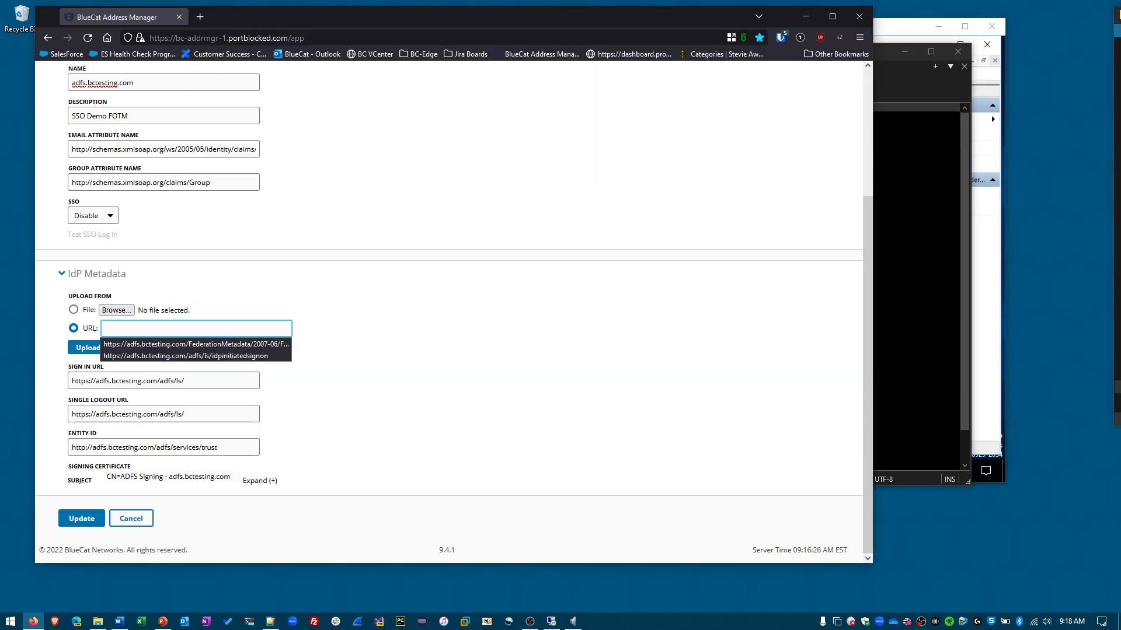
# Step: Import the AD FS metadata from the pasted URL, review the signing certificate, and save the IdP settings
pyautogui.hotkey('ctrl', 'v')
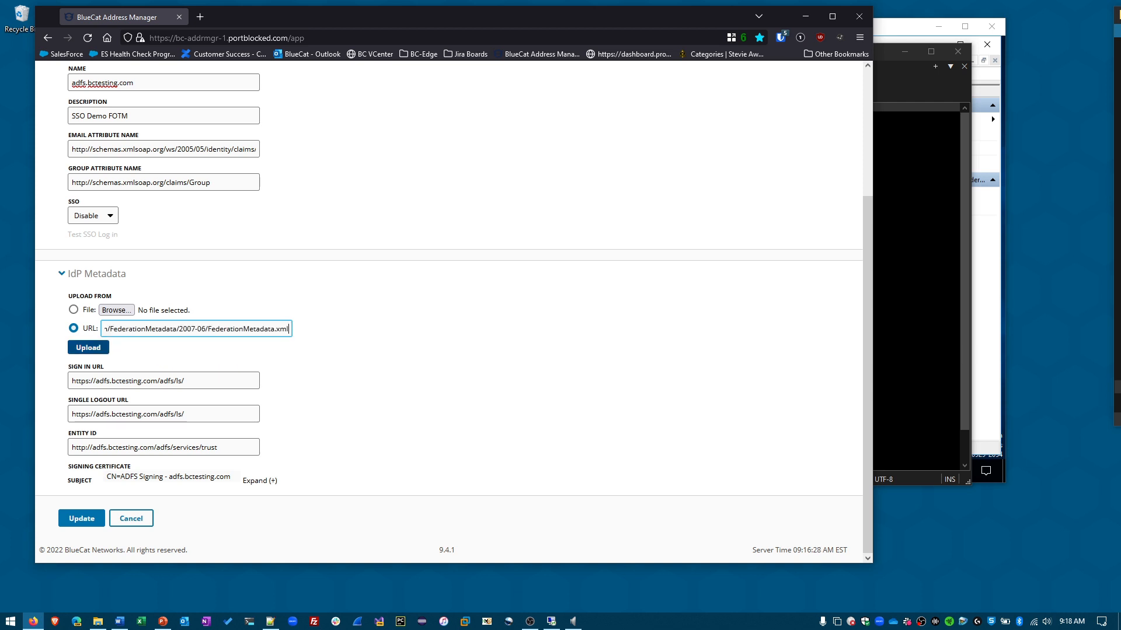
pyautogui.click(88, 347)
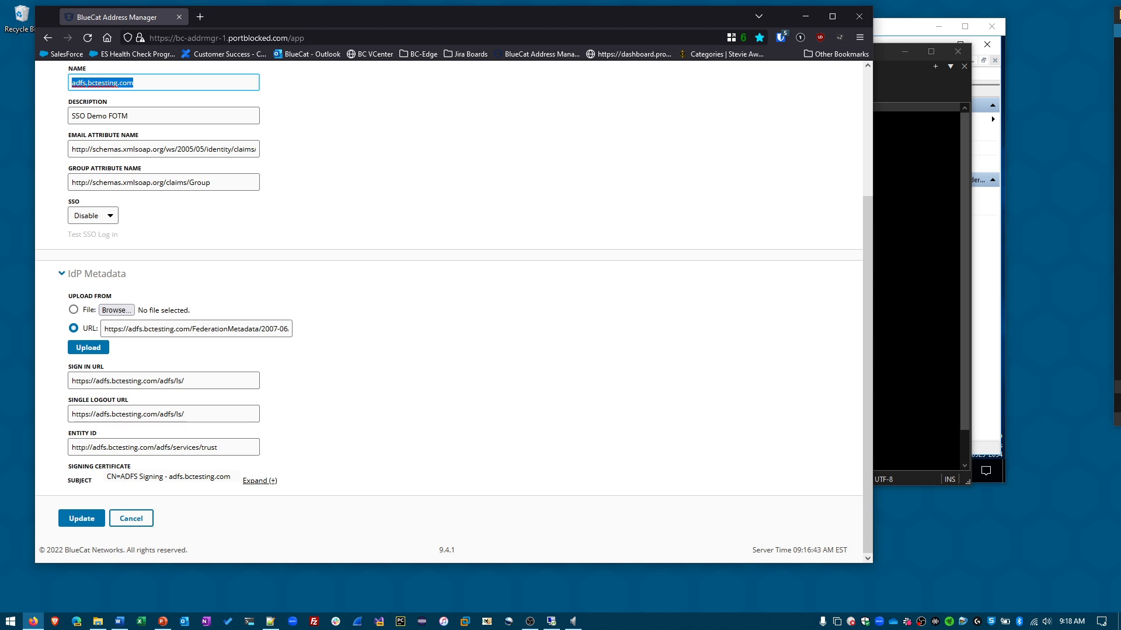
pyautogui.click(259, 481)
pyautogui.scroll(-6, 216, 403)
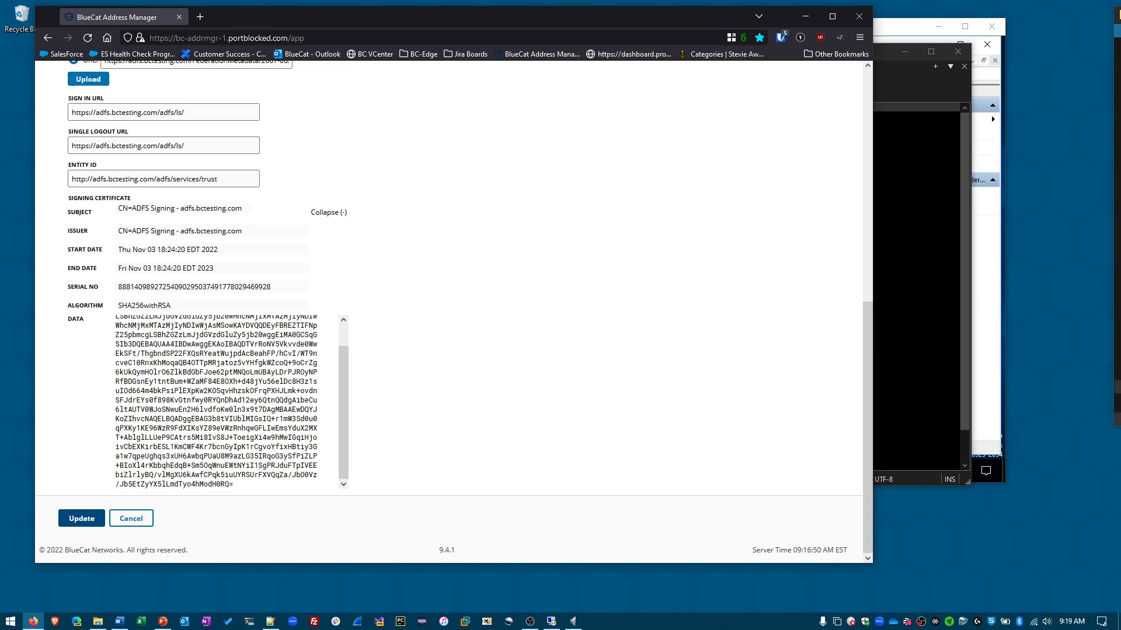
pyautogui.click(82, 518)
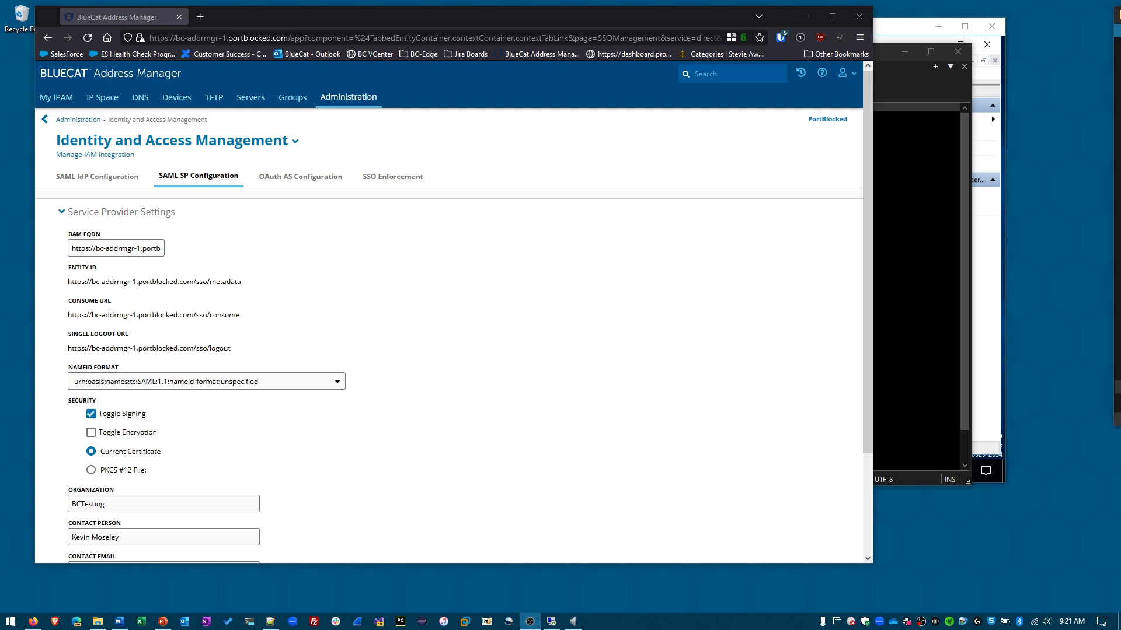
# Step: Keep the unspecified NameID format, save the service provider settings, and return to Identity and Access Management
pyautogui.scroll(-3, 449, 310)
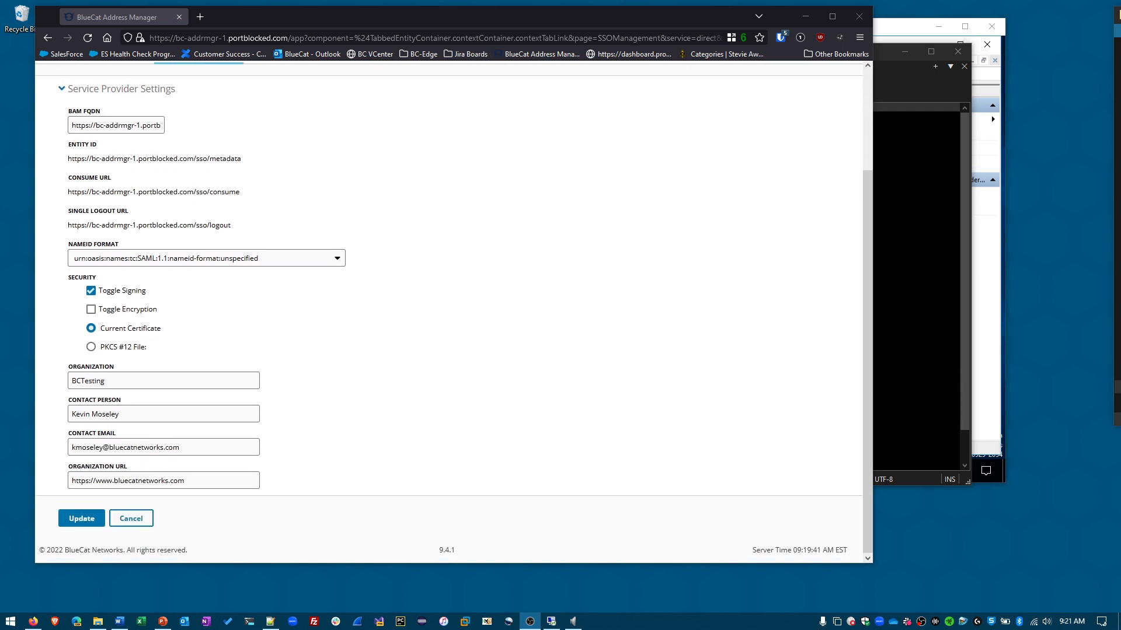
pyautogui.click(207, 258)
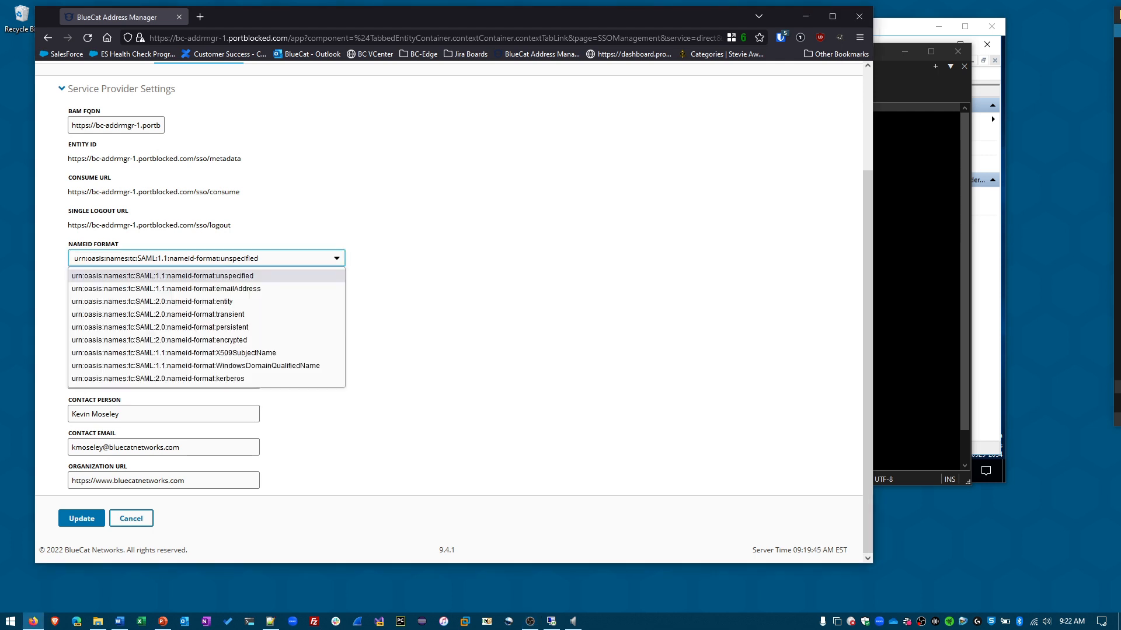
pyautogui.press('Escape')
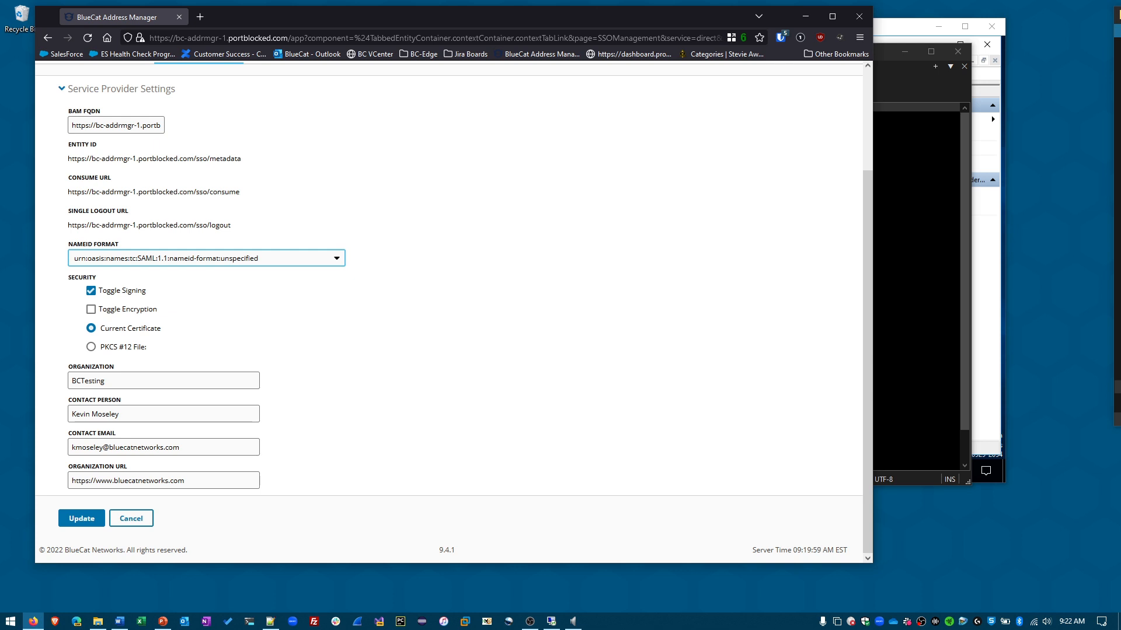
pyautogui.scroll(2, 454, 308)
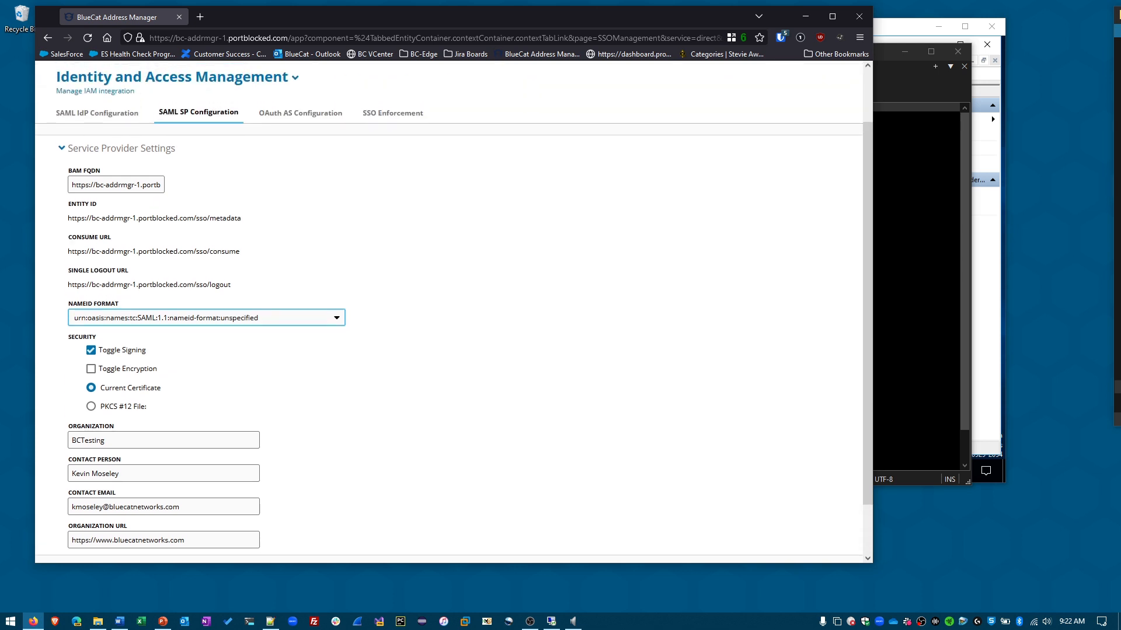
pyautogui.scroll(-2, 454, 308)
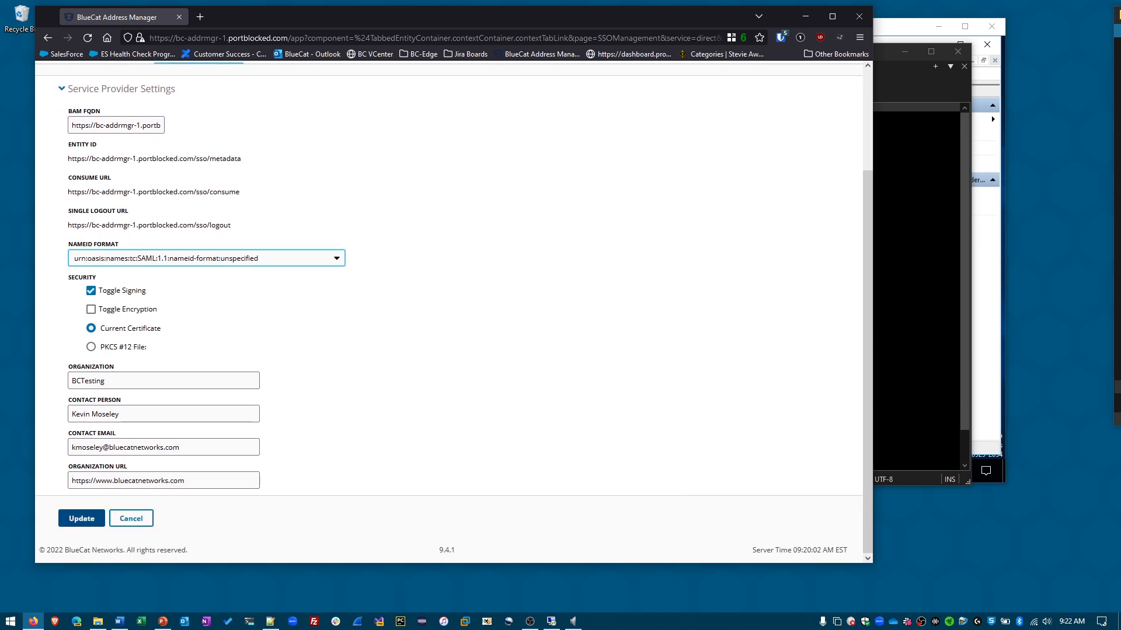
pyautogui.click(82, 519)
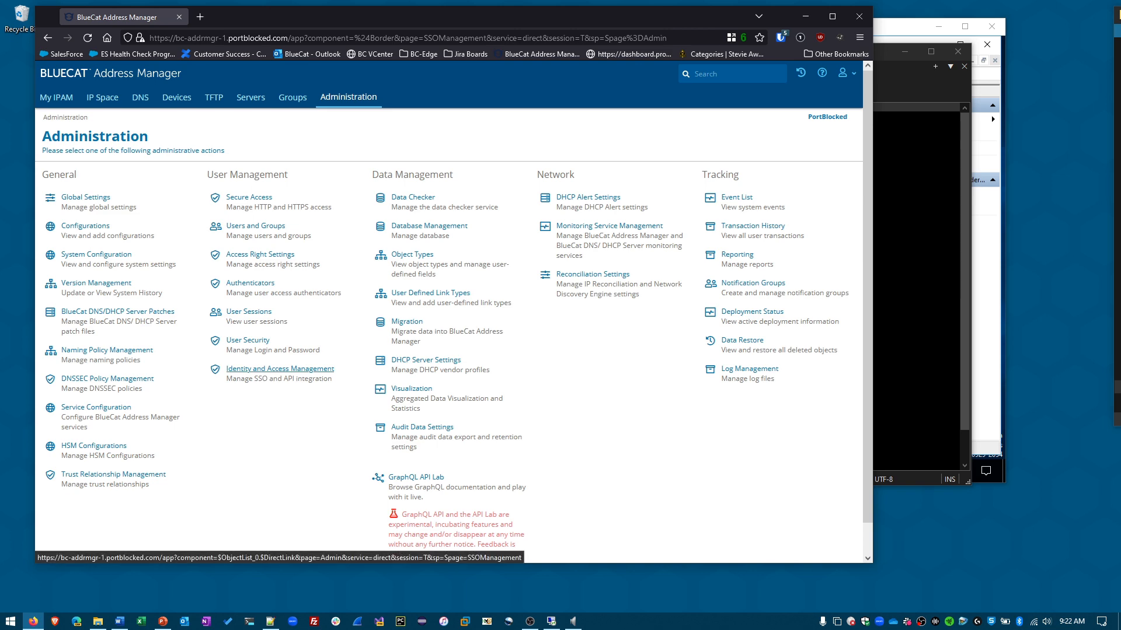
pyautogui.click(280, 368)
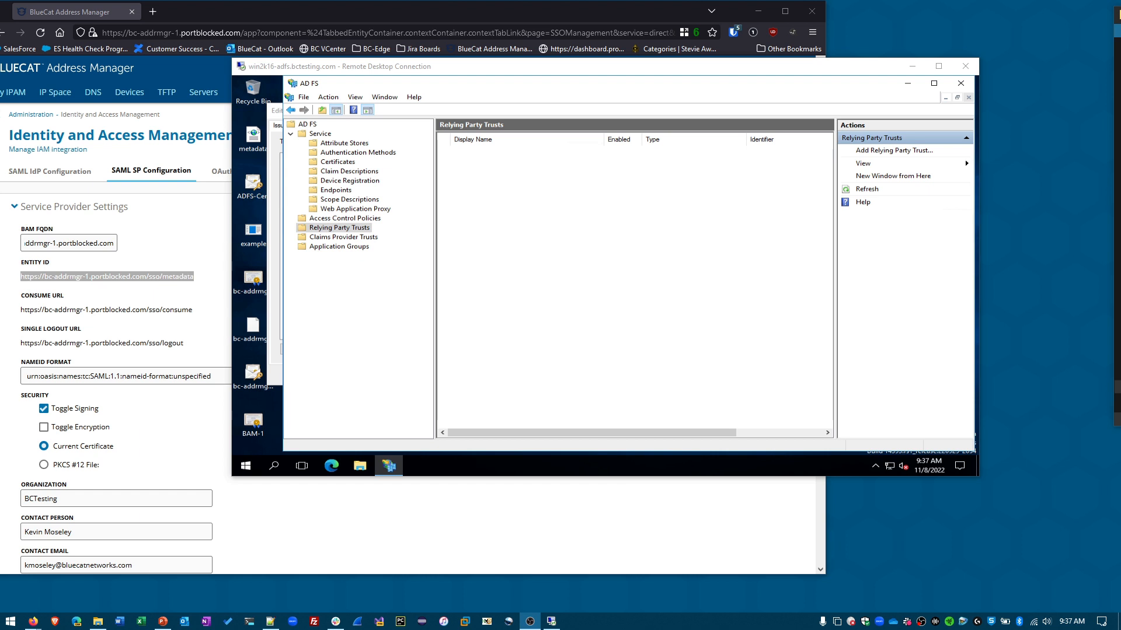
# Step: Start a new relying party trust using BlueCat's Entity ID URL as the federation metadata address
pyautogui.click(894, 151)
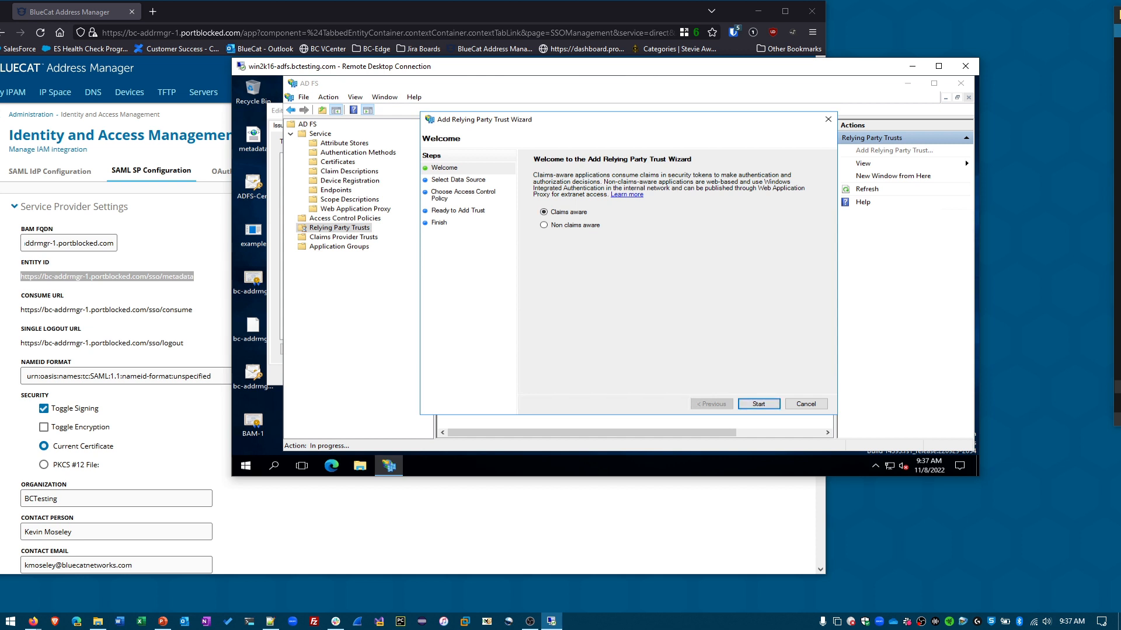
pyautogui.press('Return')
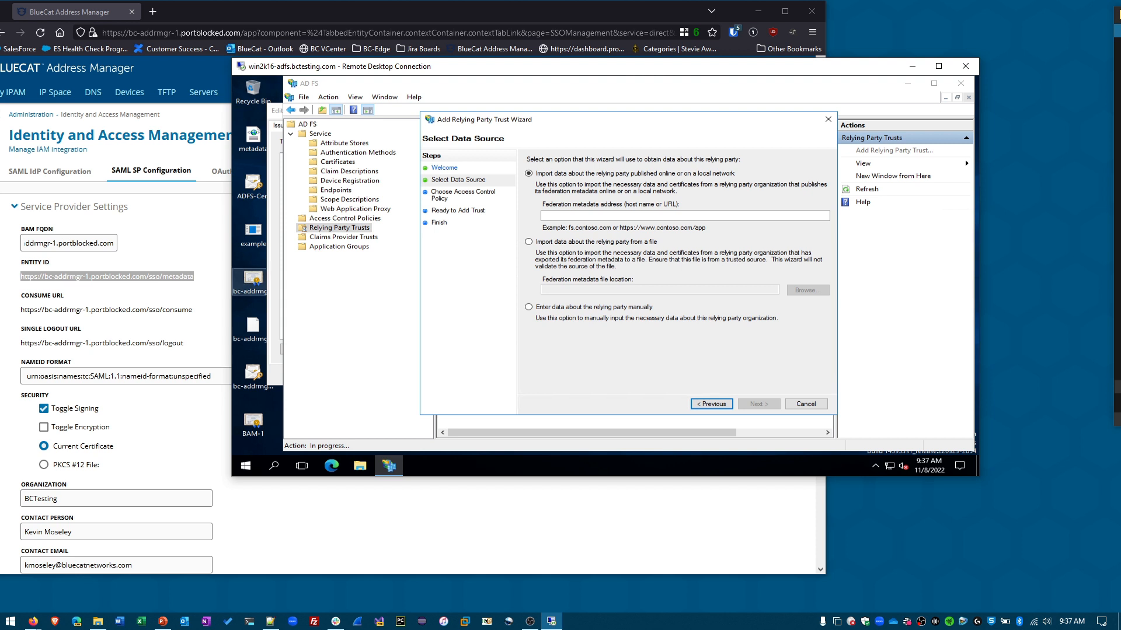
pyautogui.click(199, 277)
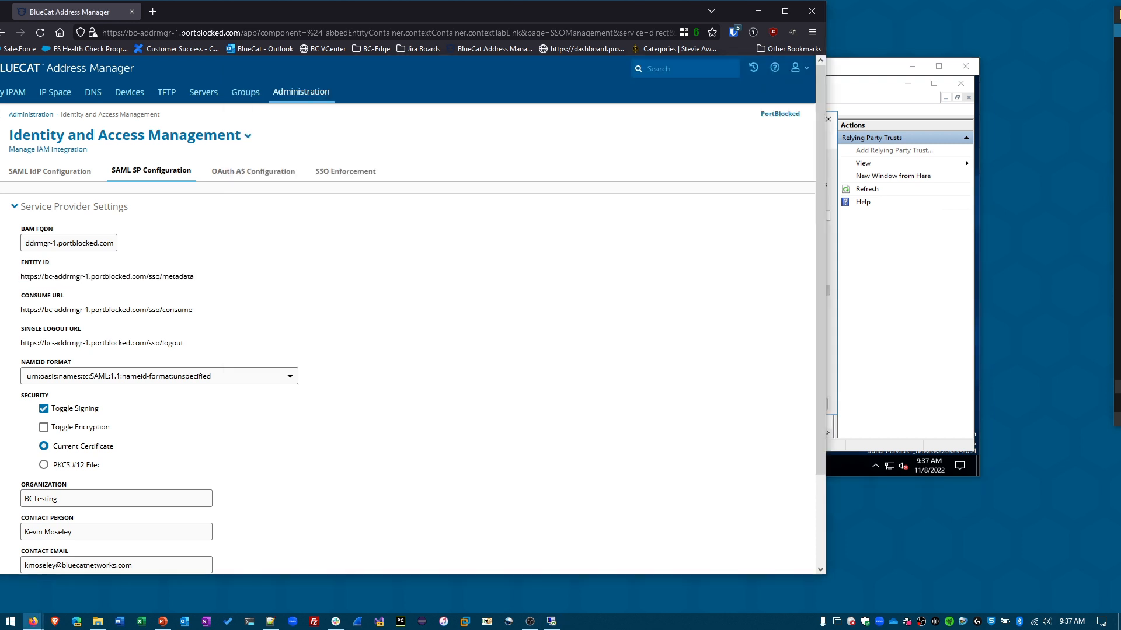
pyautogui.moveTo(20, 276); pyautogui.dragTo(194, 276)
pyautogui.hotkey('ctrl', 'c')
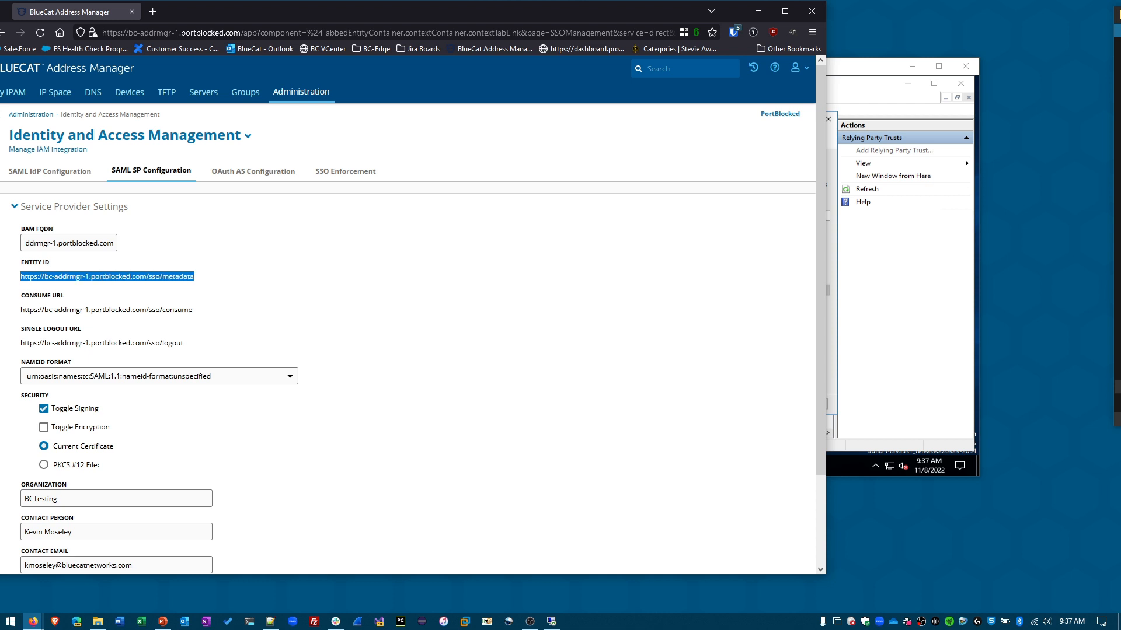
pyautogui.rightClick(169, 277)
pyautogui.press('Up')
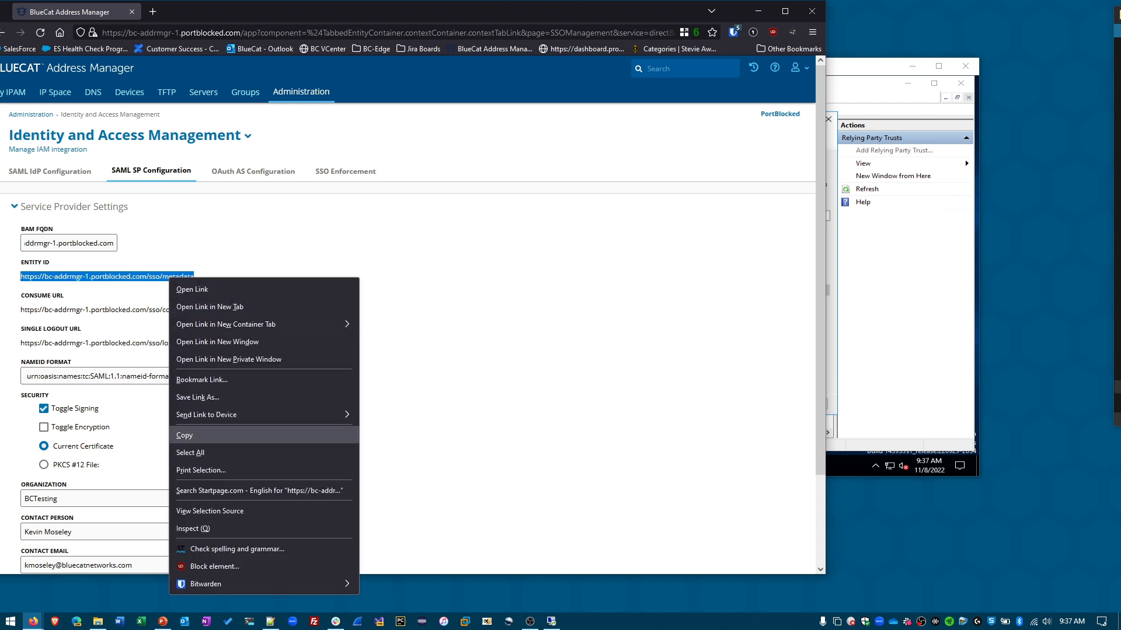
pyautogui.press('Return')
pyautogui.click(905, 280)
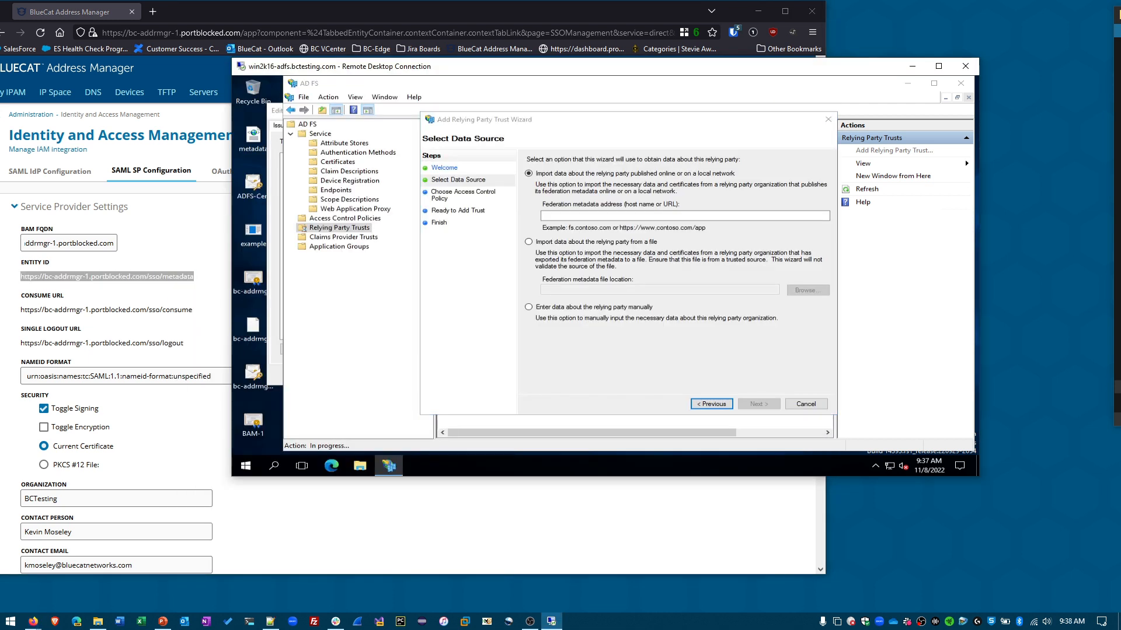
pyautogui.click(684, 215)
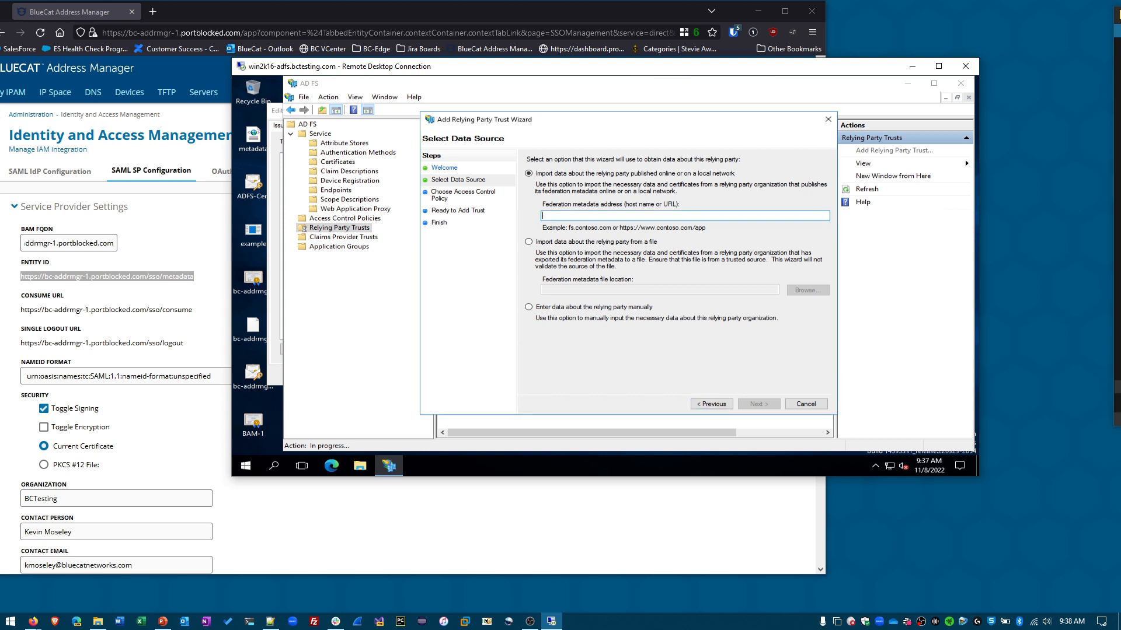
pyautogui.hotkey('ctrl', 'v')
pyautogui.press('Return')
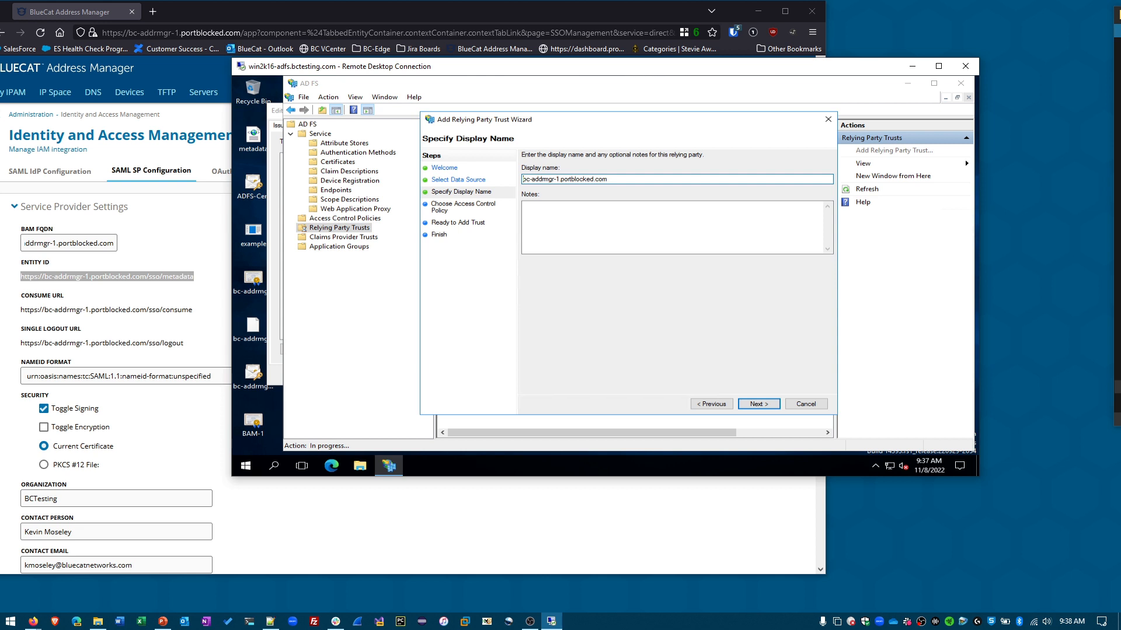
# Step: Name the trust 'BlueCat Relying Party Trust', keep Permit everyone, and add it
pyautogui.hotkey('ctrl', 'a')
pyautogui.write('BlueCat Relying Party Tru')
pyautogui.click(758, 404)
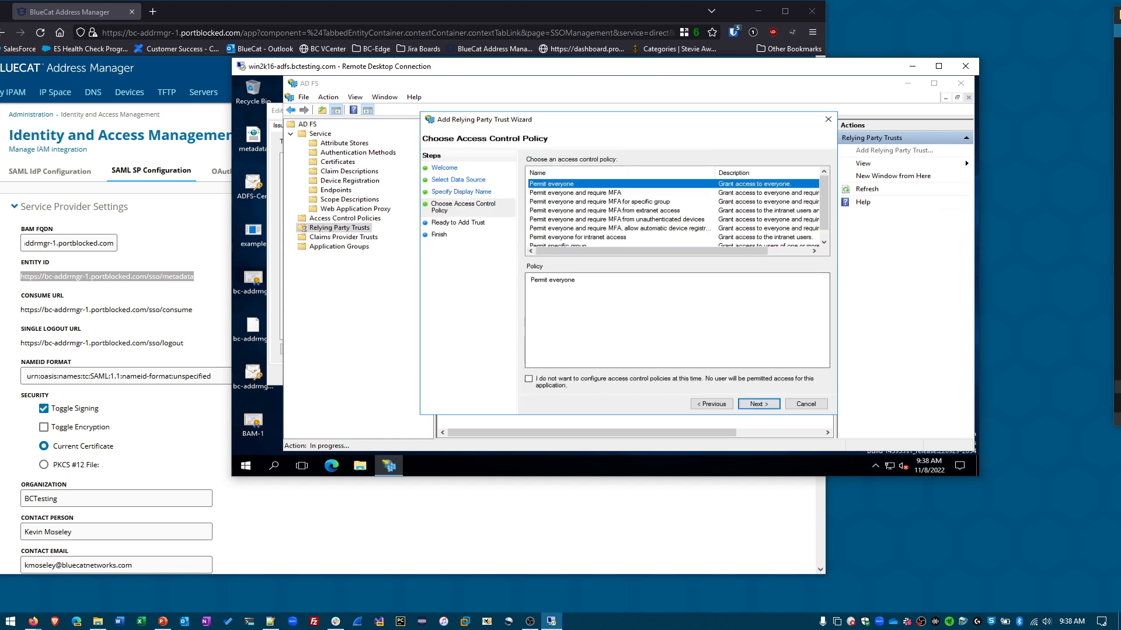
pyautogui.click(759, 404)
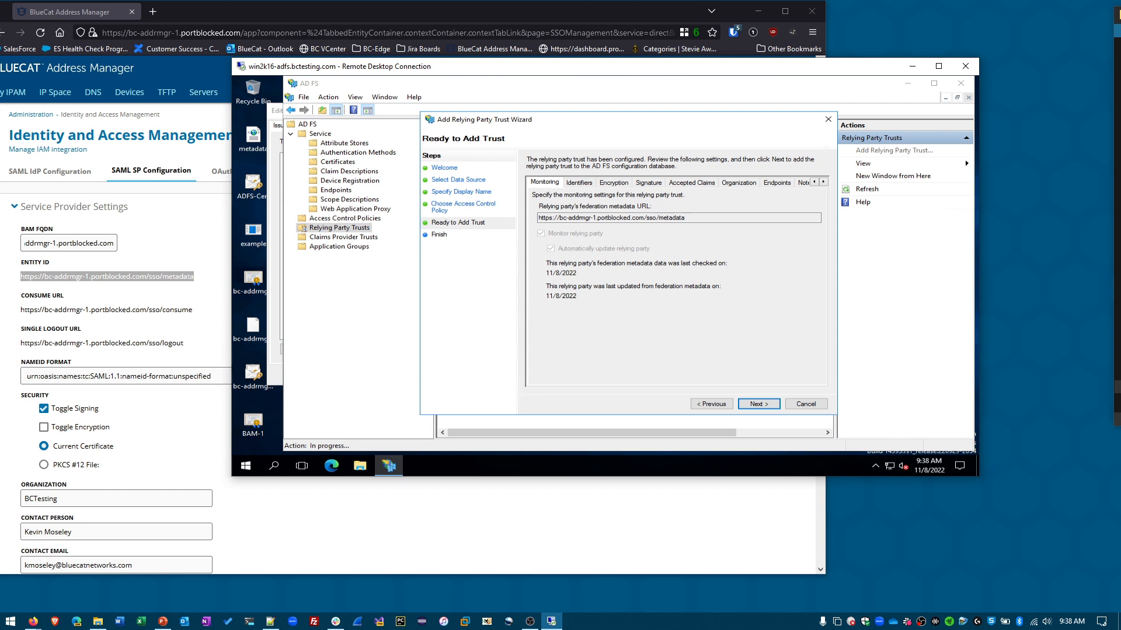
pyautogui.click(758, 404)
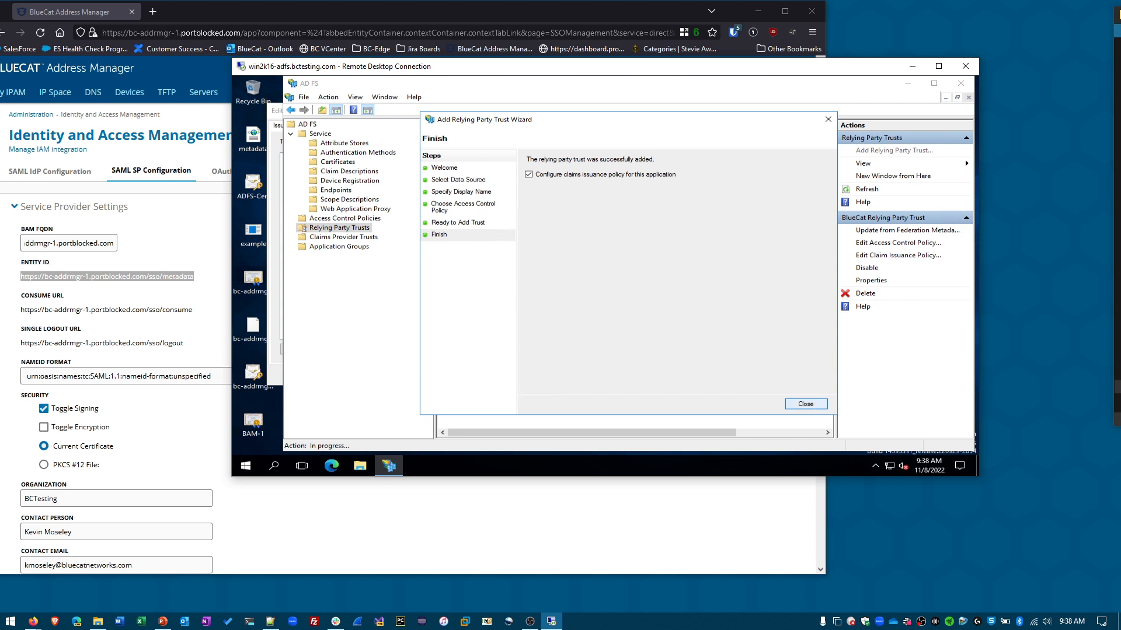
# Step: Create a Send LDAP Attributes as Claims rule named 'BlueCat Claims' using the Active Directory store
pyautogui.click(805, 404)
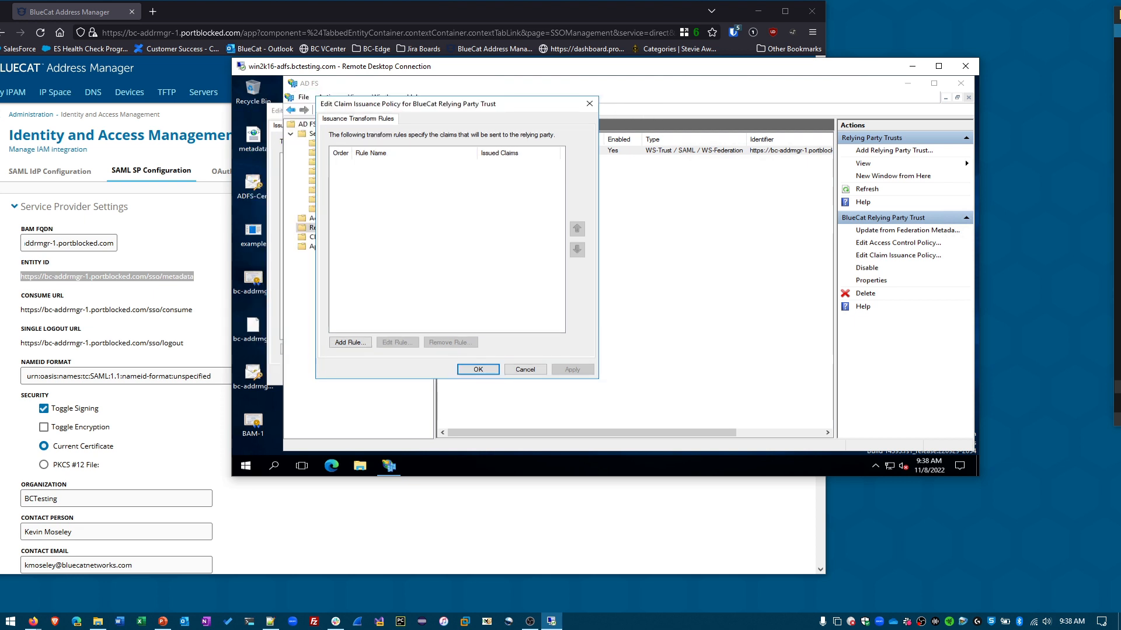
pyautogui.click(350, 343)
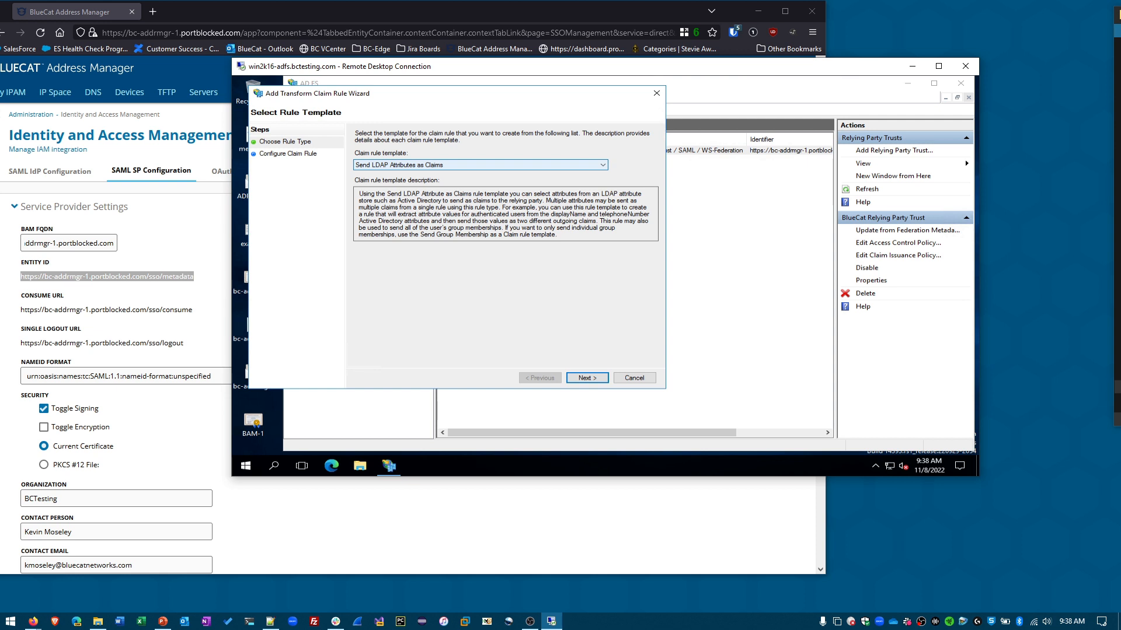
pyautogui.click(586, 378)
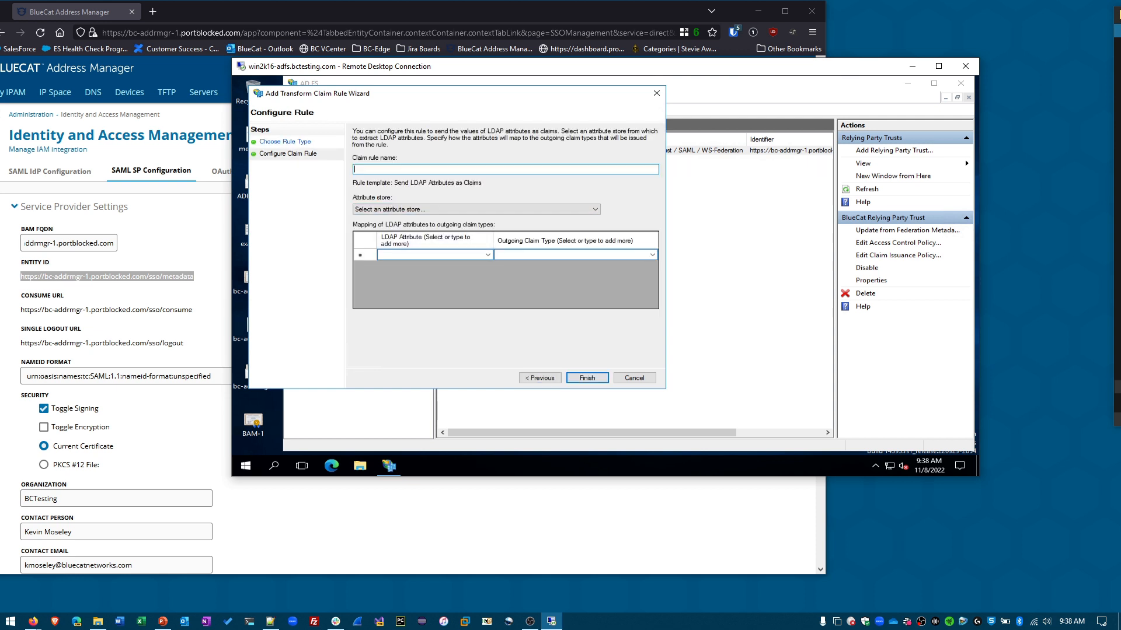
pyautogui.write('BL')
pyautogui.press('BackSpace')
pyautogui.write('lueCat Claims')
pyautogui.click(477, 210)
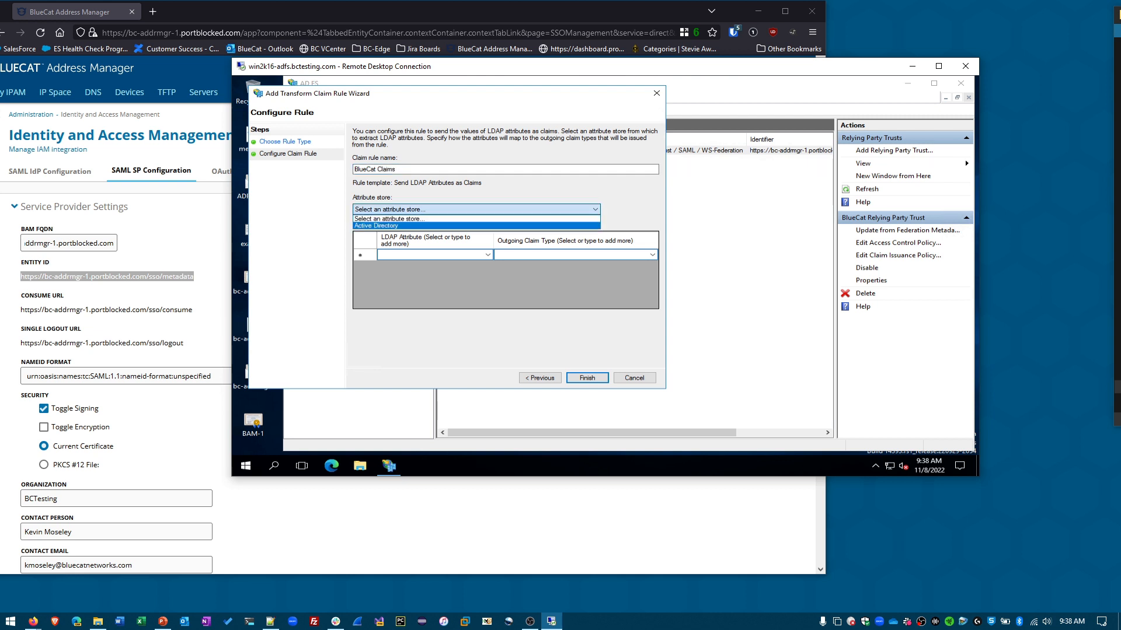
pyautogui.click(477, 226)
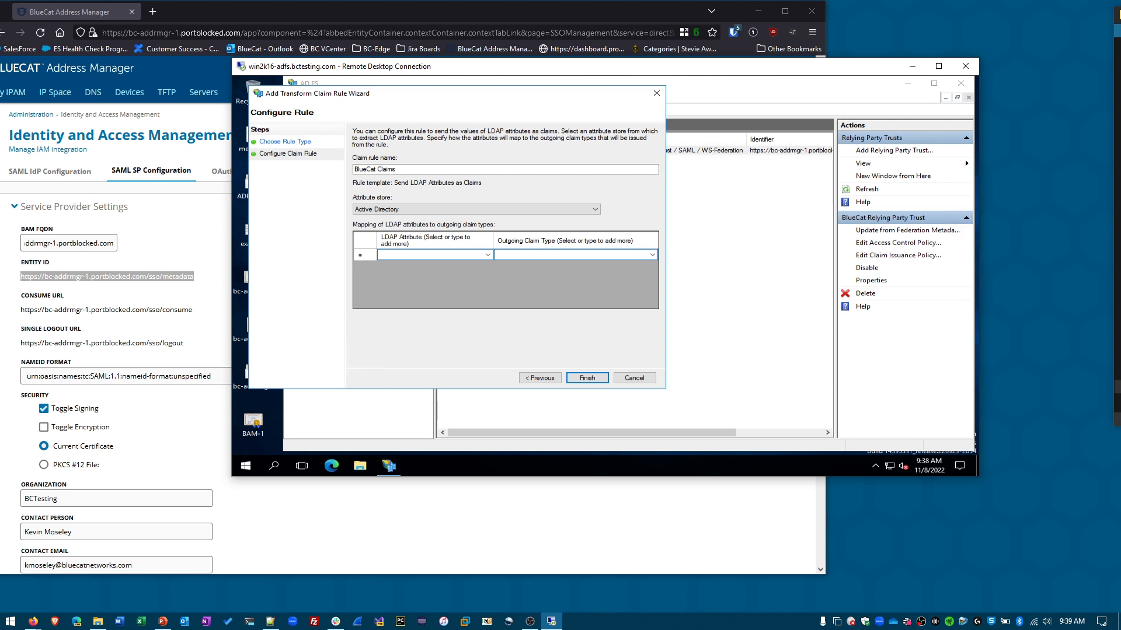
pyautogui.hotkey('alt', 'Tab')
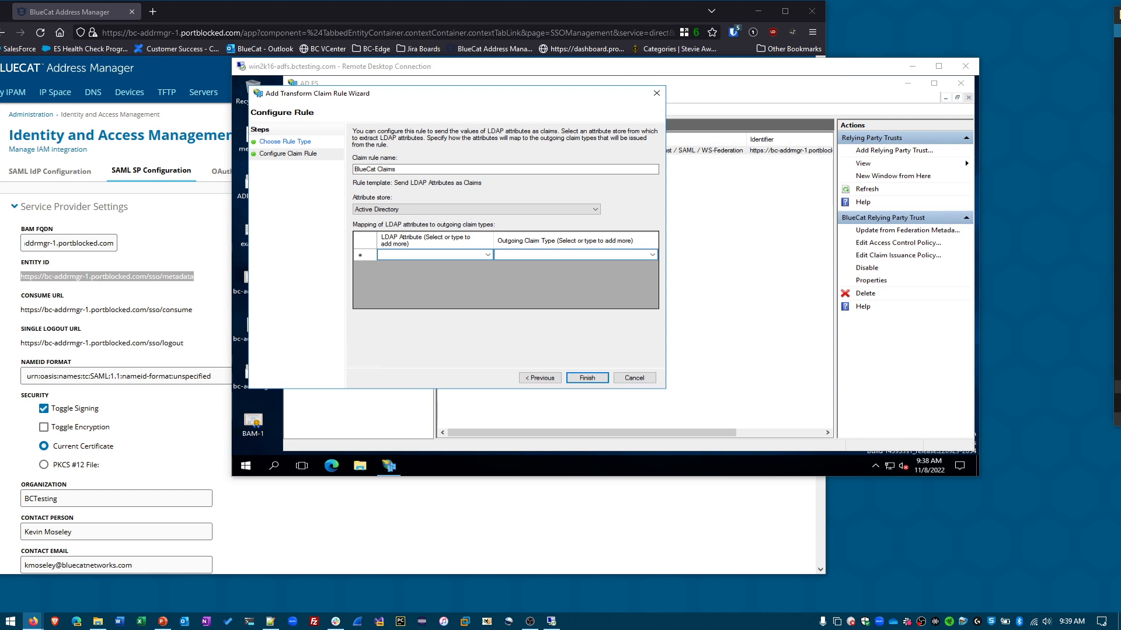
pyautogui.hotkey('alt', 'Tab')
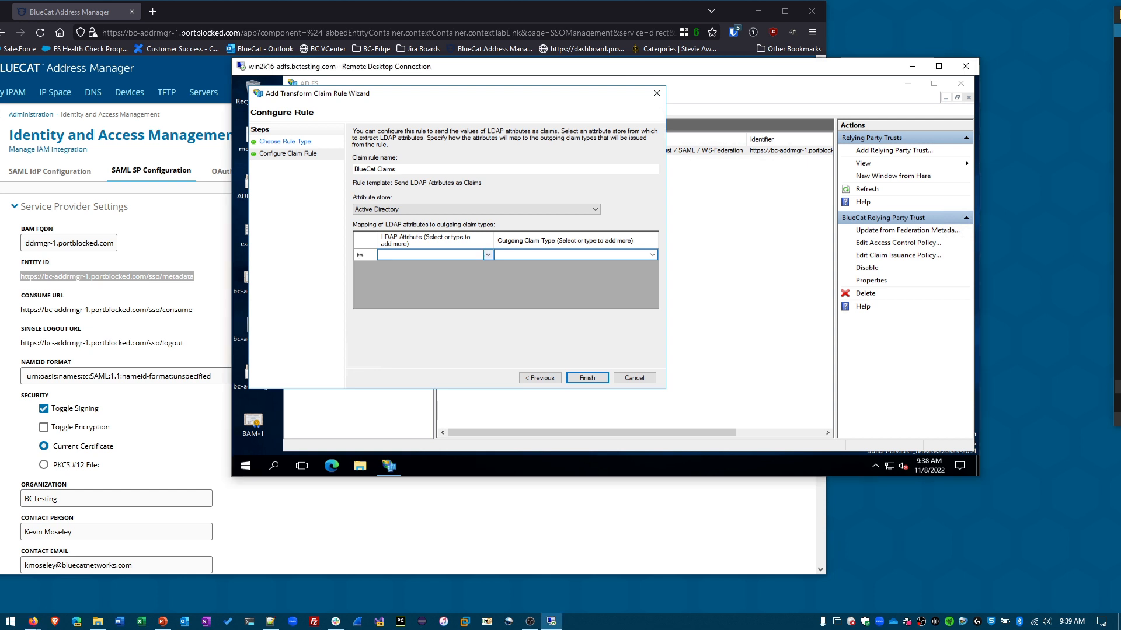
# Step: Map SAM-Account-Name to Name ID and Is-Member-Of-DL to Group
pyautogui.click(488, 255)
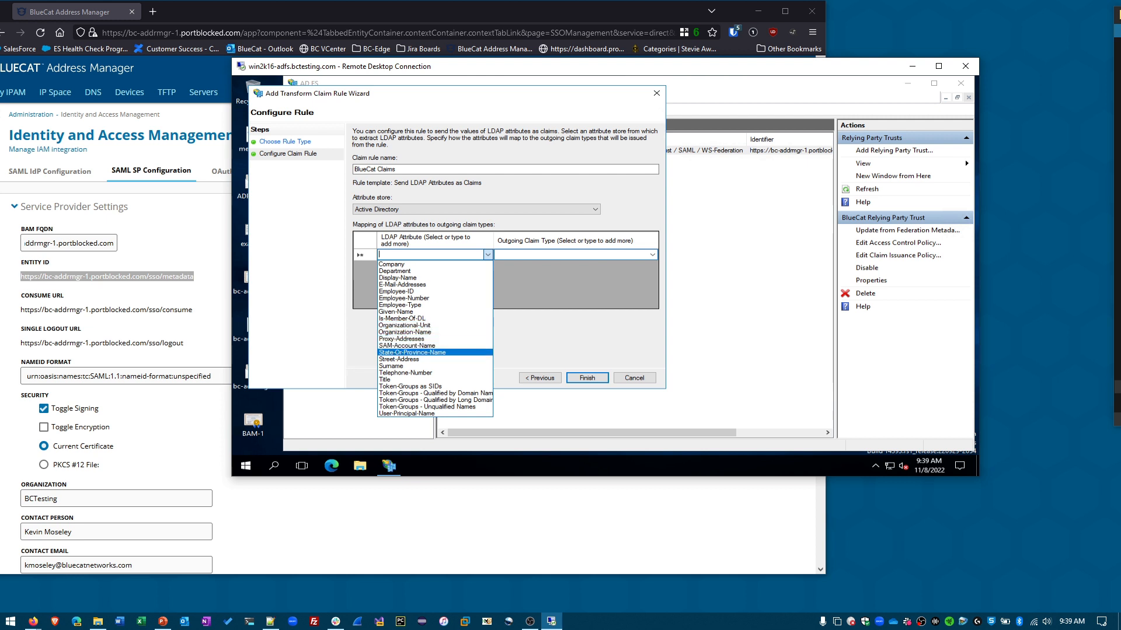
pyautogui.click(407, 346)
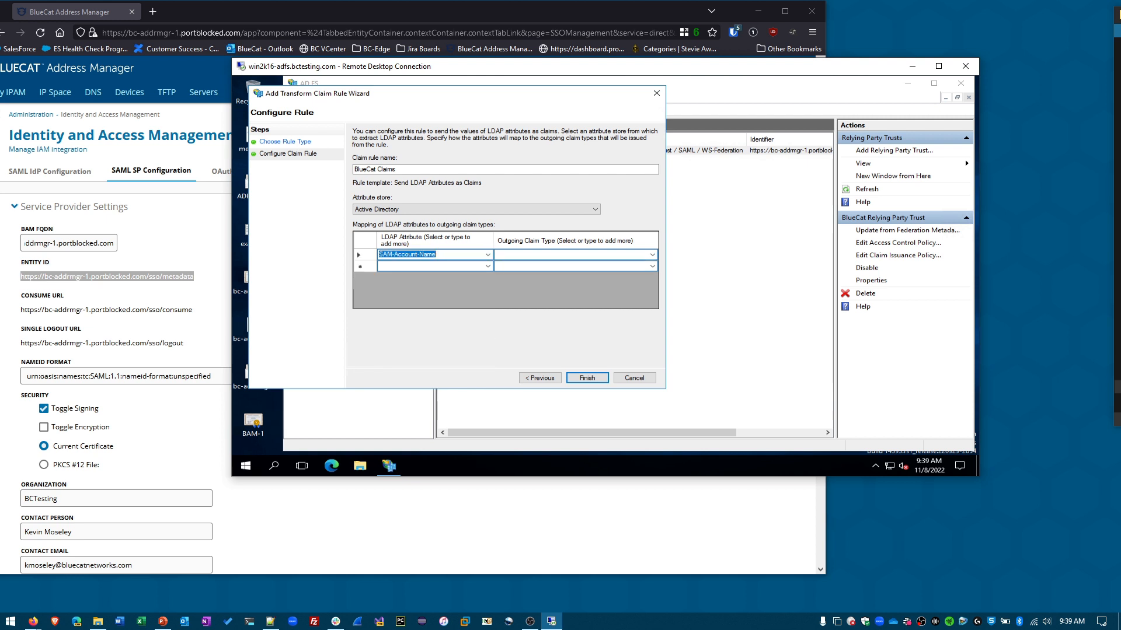
pyautogui.click(652, 255)
pyautogui.click(653, 255)
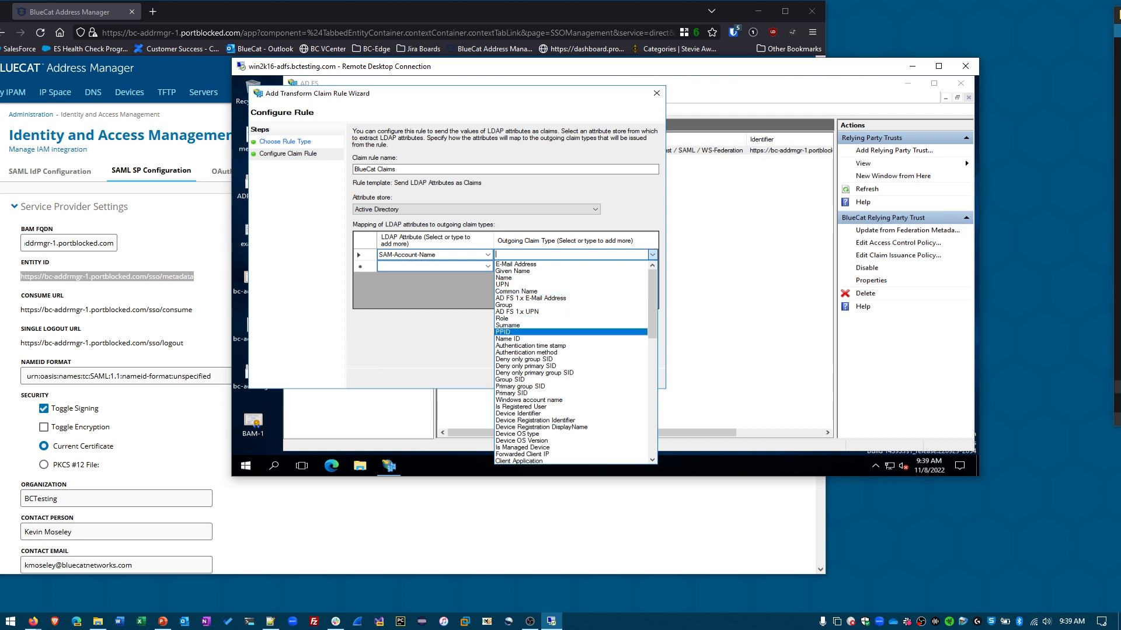
pyautogui.click(525, 338)
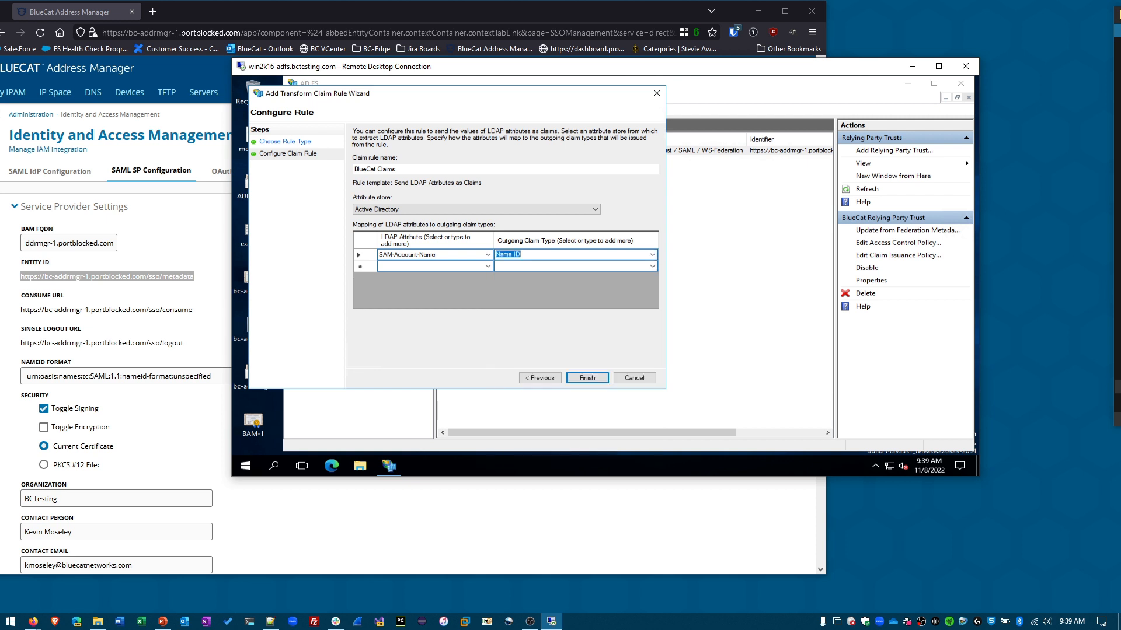
pyautogui.click(487, 267)
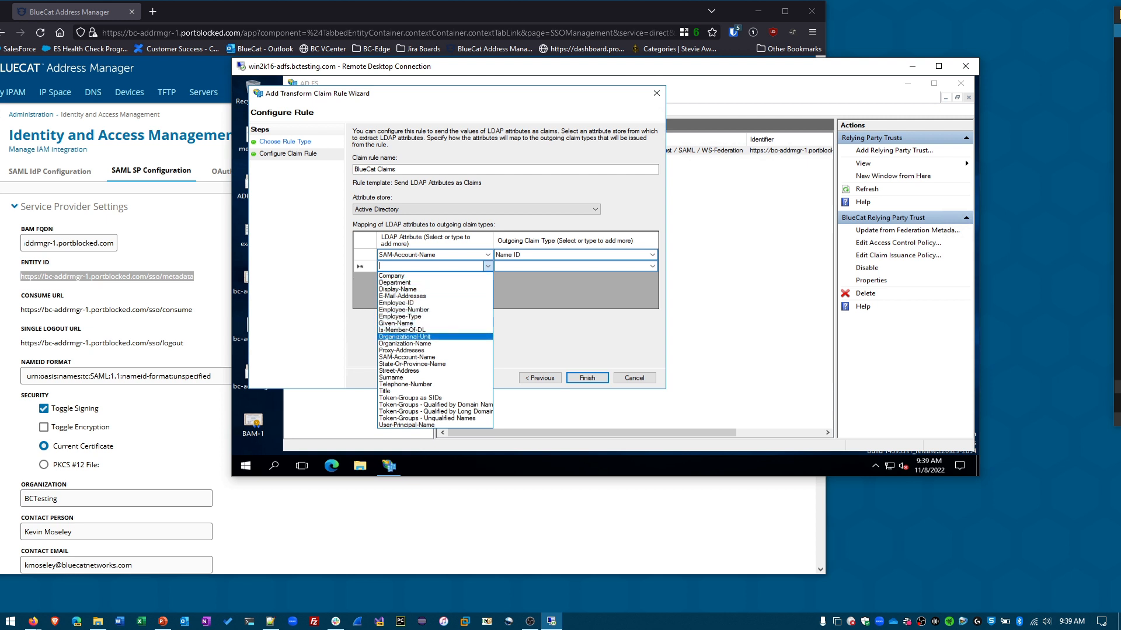
pyautogui.click(402, 330)
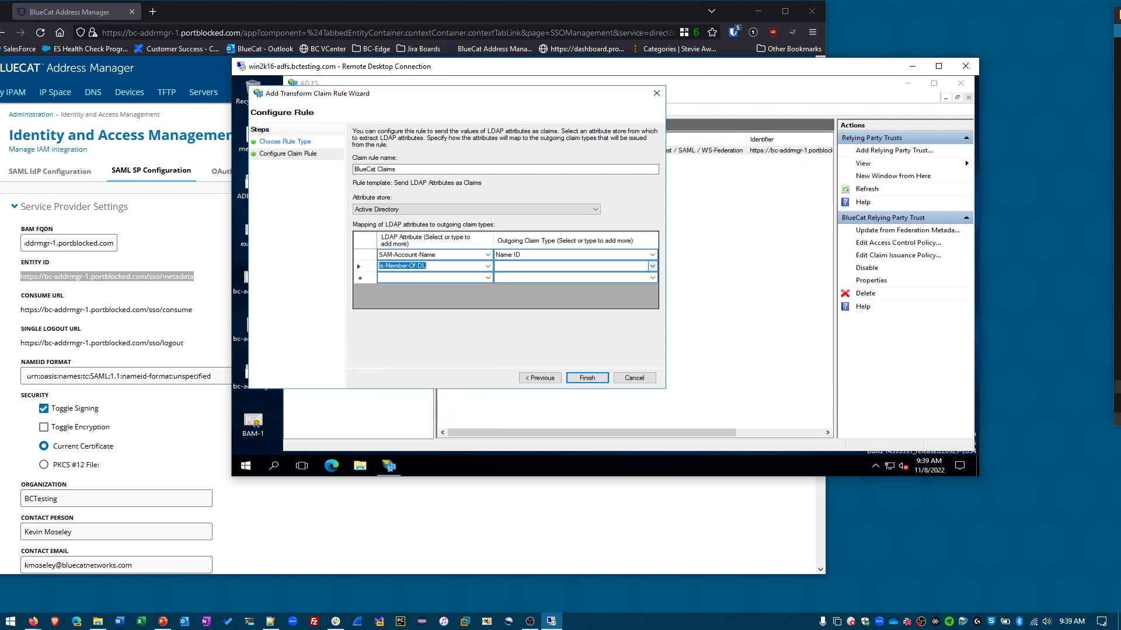
pyautogui.click(653, 267)
pyautogui.click(652, 266)
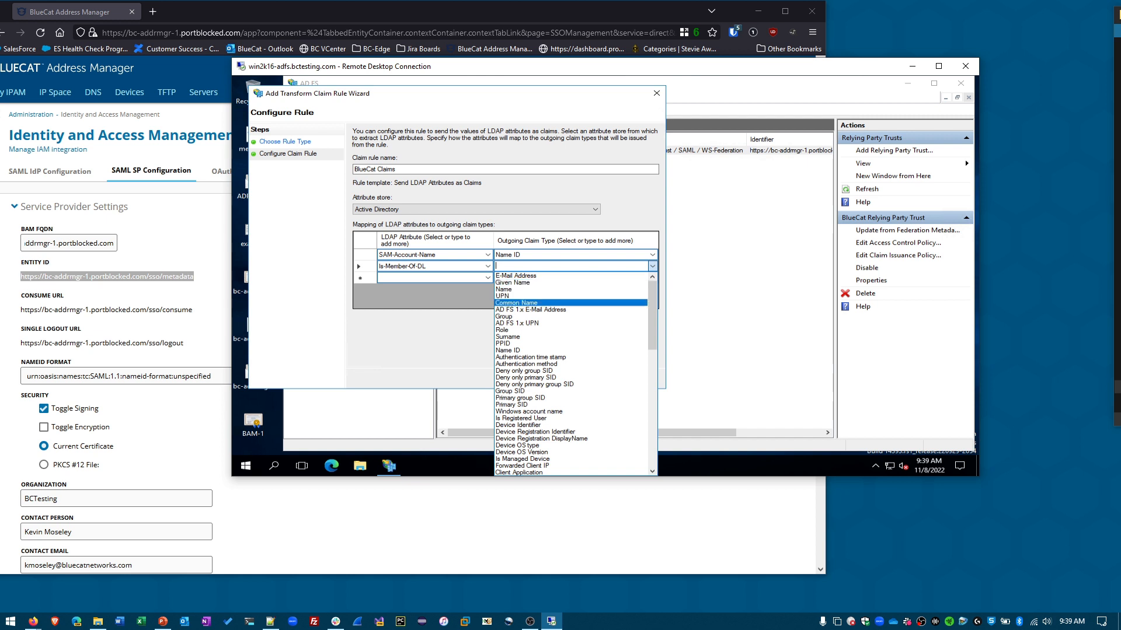
pyautogui.click(525, 318)
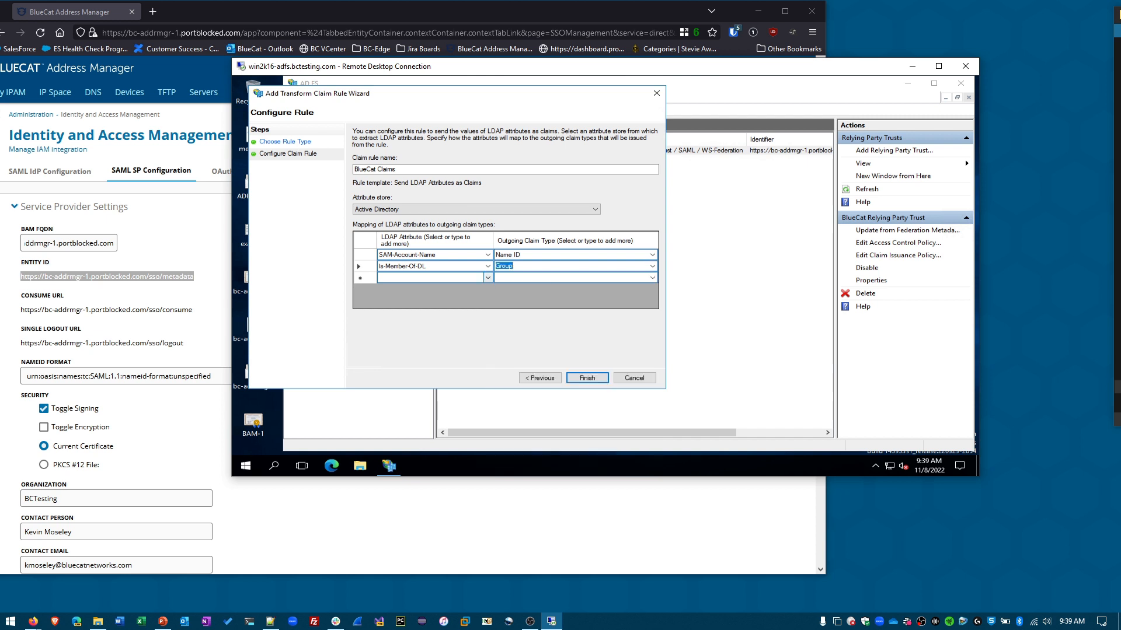
# Step: Map E-Mail-Addresses to E-Mail Address, then finish the rule and apply the claim issuance policy
pyautogui.click(487, 278)
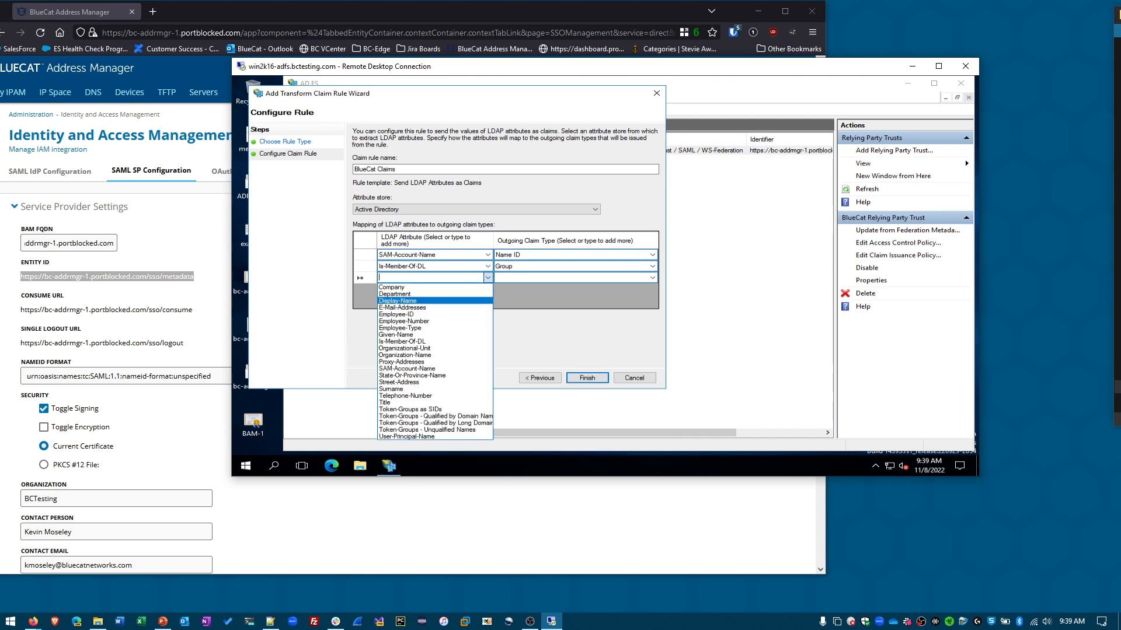
pyautogui.click(406, 307)
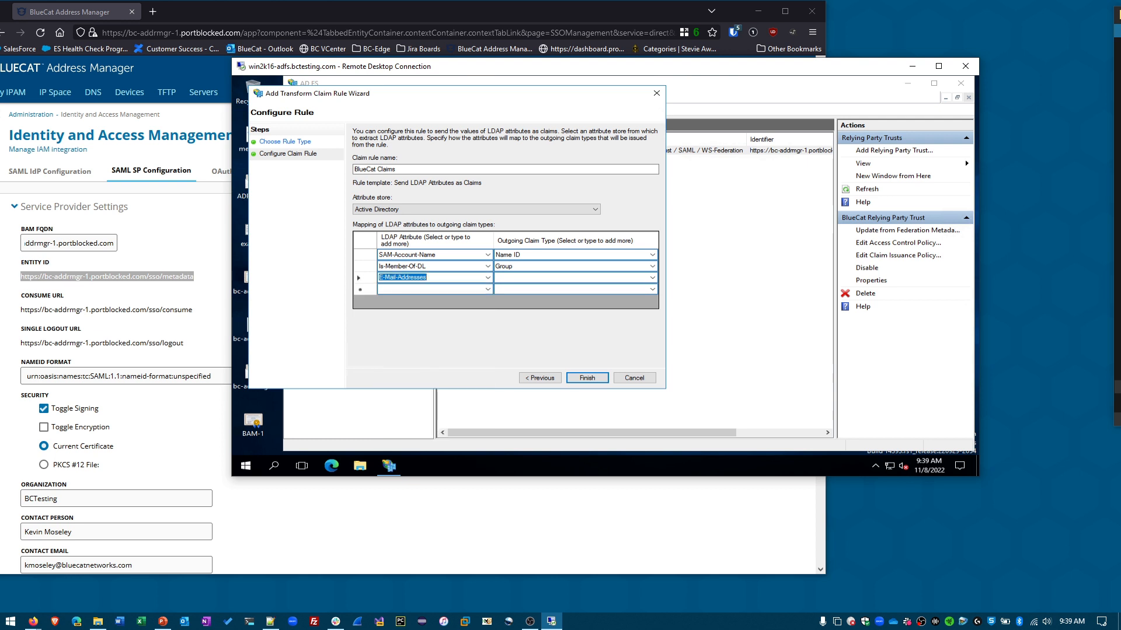
pyautogui.click(652, 278)
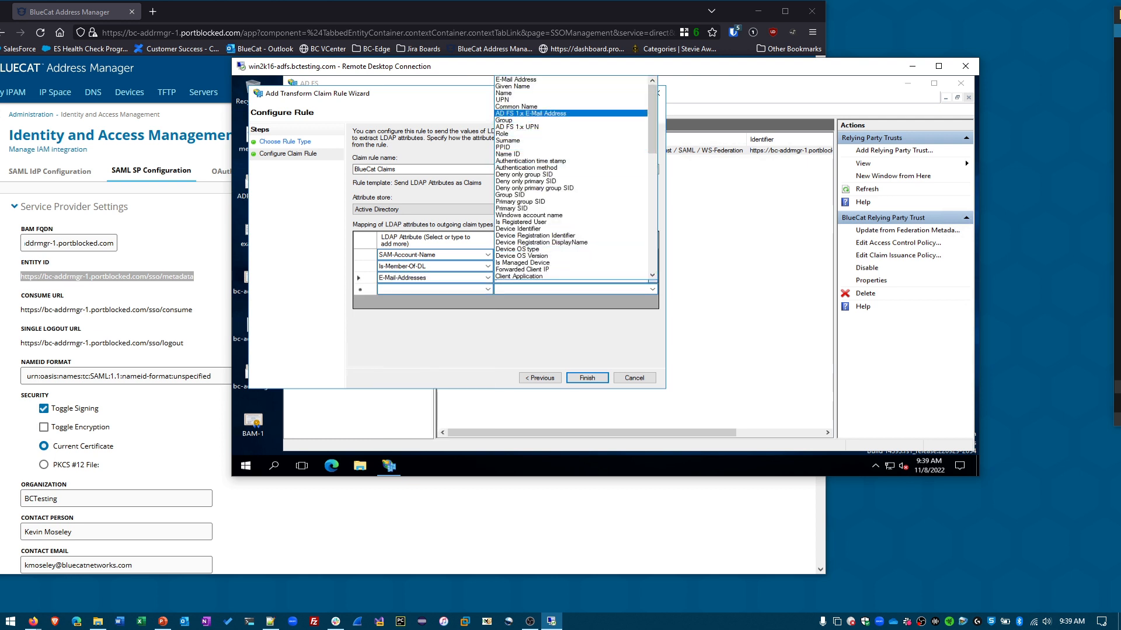
pyautogui.click(516, 79)
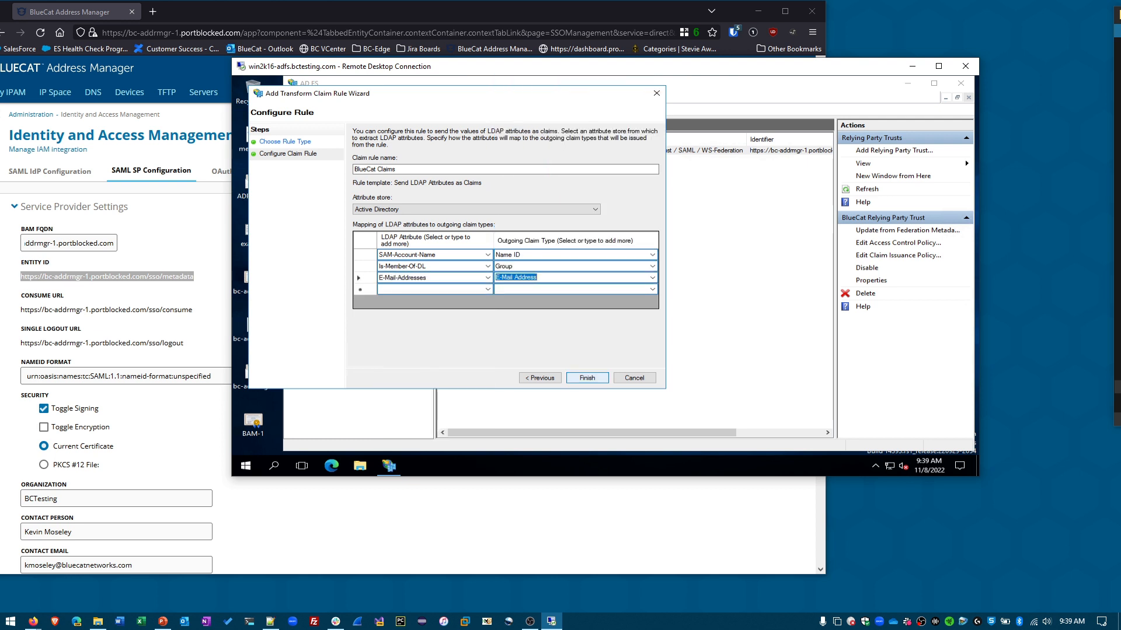
pyautogui.click(587, 377)
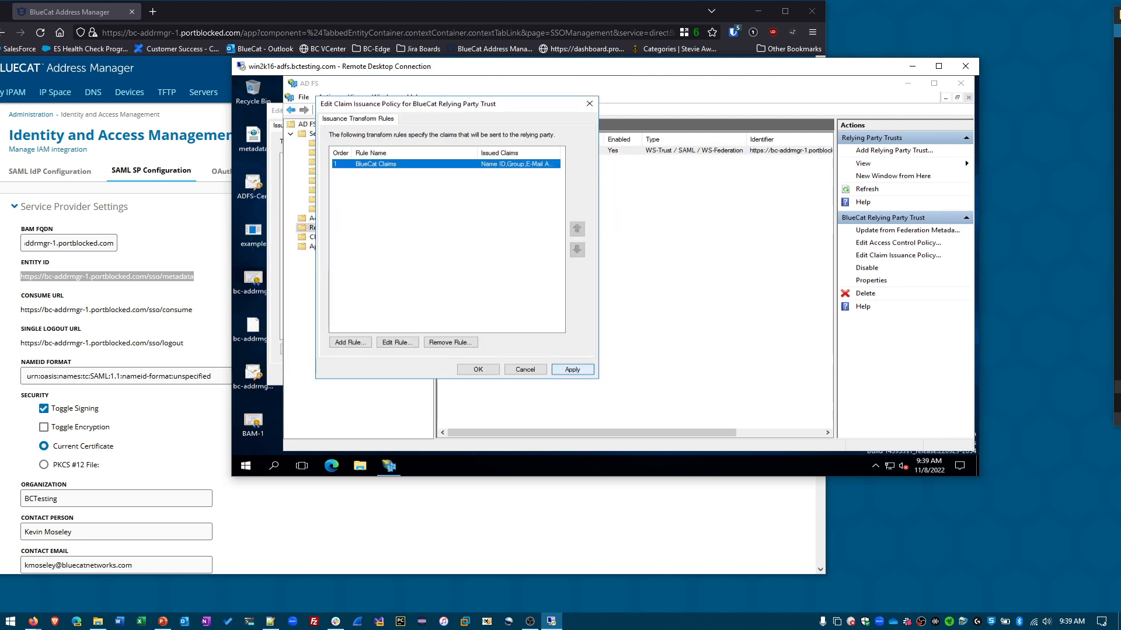
pyautogui.click(572, 370)
pyautogui.click(478, 369)
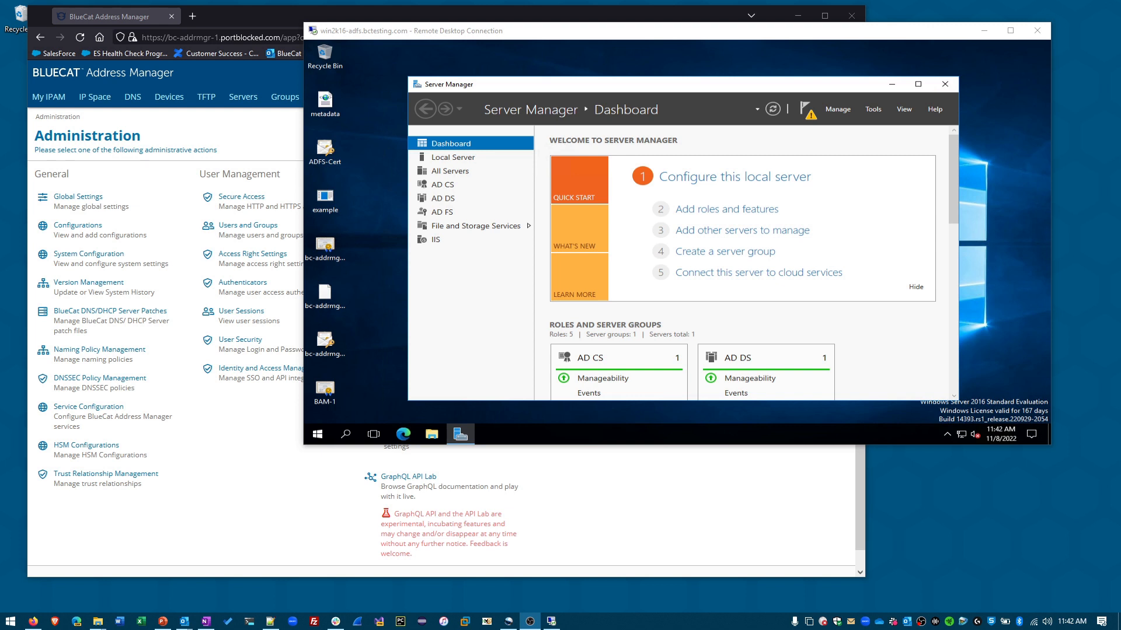
# Step: Create the SSOTesting group in the Users container of Active Directory Users and Computers
pyautogui.click(873, 109)
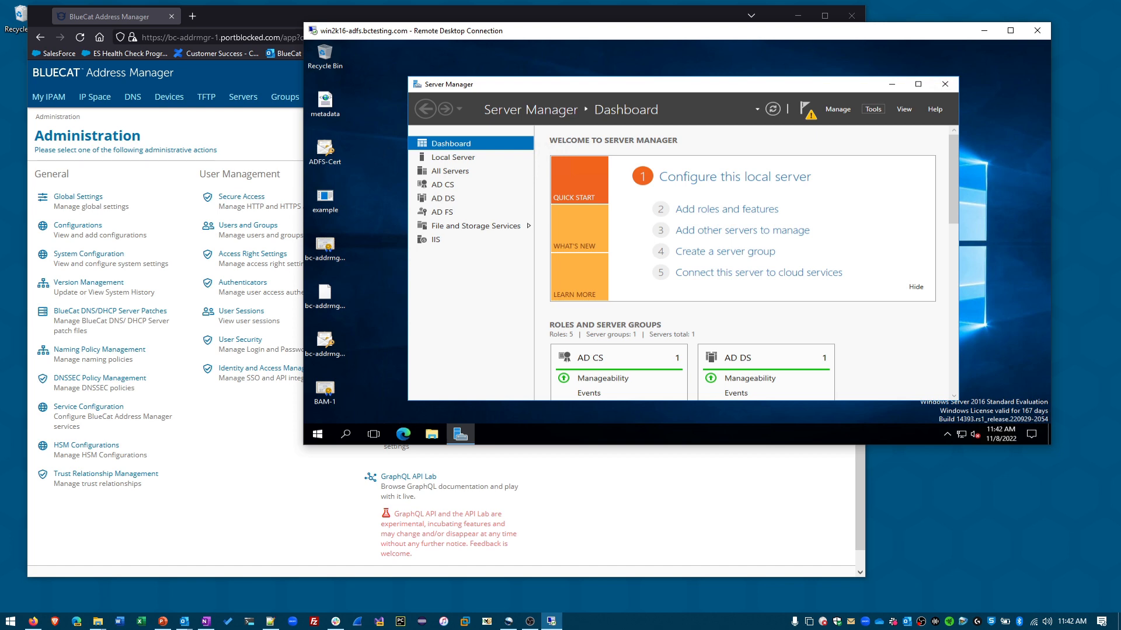
pyautogui.click(873, 109)
pyautogui.click(926, 169)
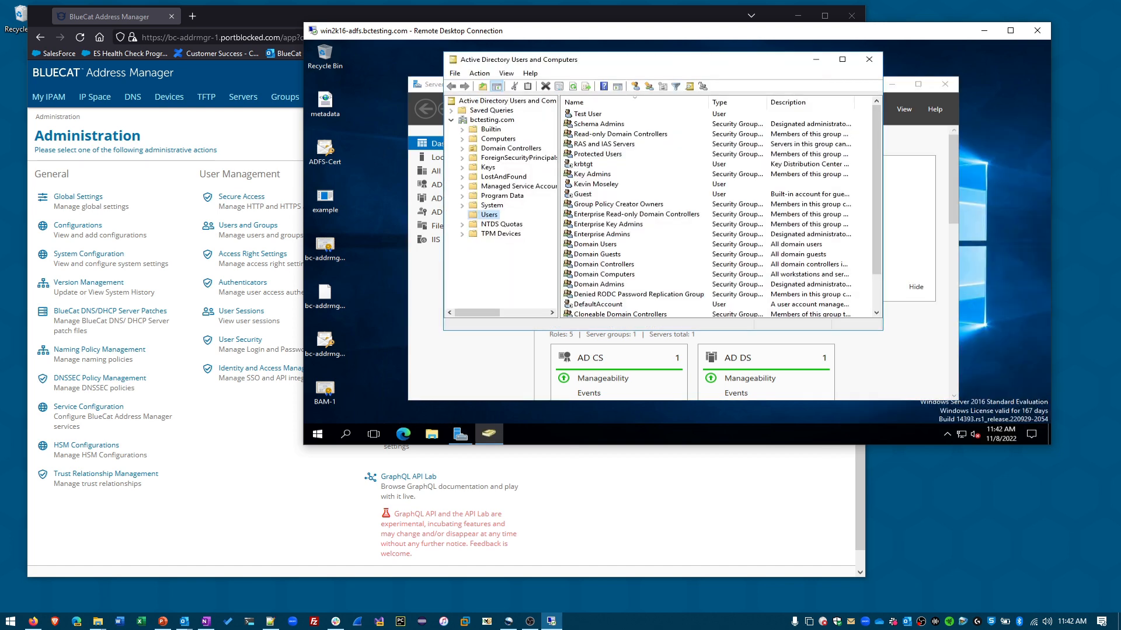
pyautogui.rightClick(489, 215)
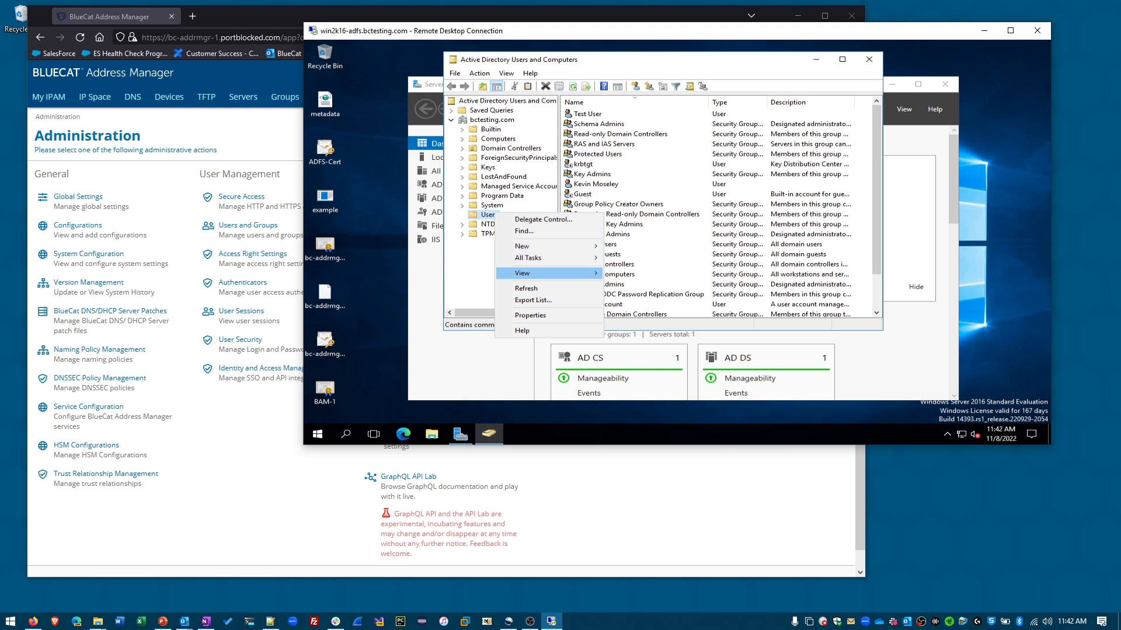
pyautogui.moveTo(549, 247)
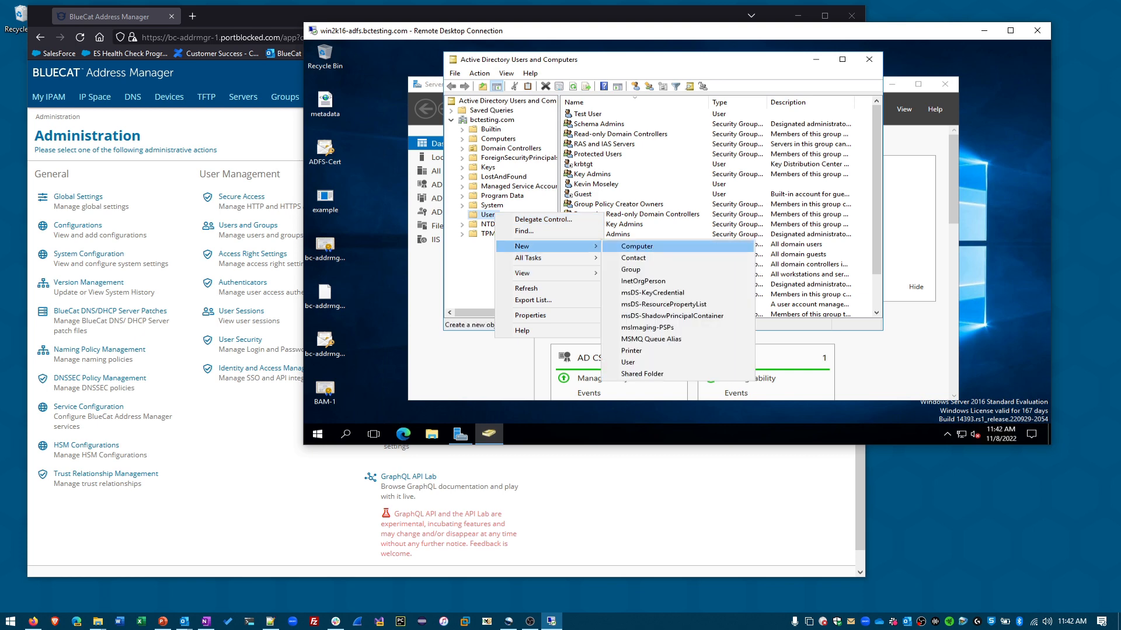
pyautogui.click(630, 269)
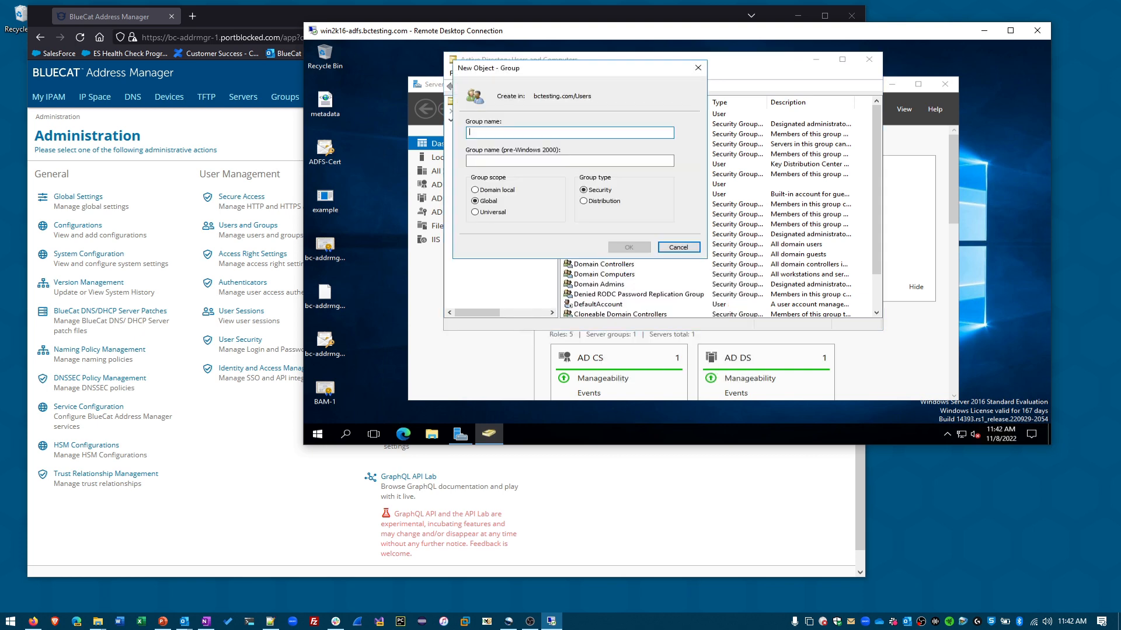
pyautogui.write('SSOTesting')
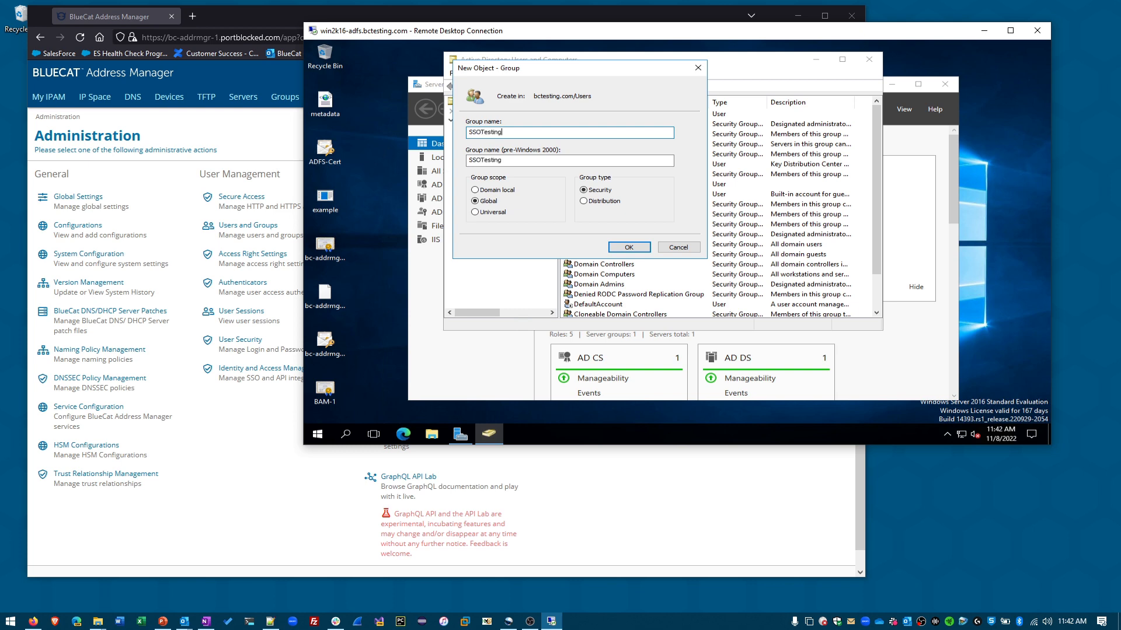
pyautogui.click(628, 247)
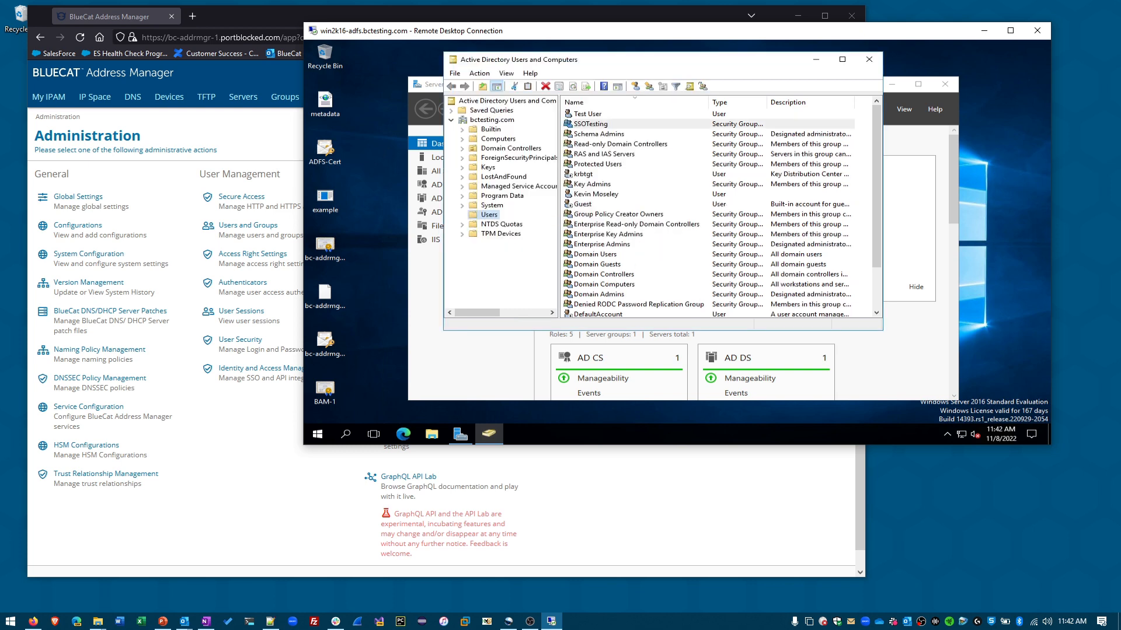
# Step: Add the test user account as a member of the SSOTesting group
pyautogui.doubleClick(591, 124)
pyautogui.click(627, 101)
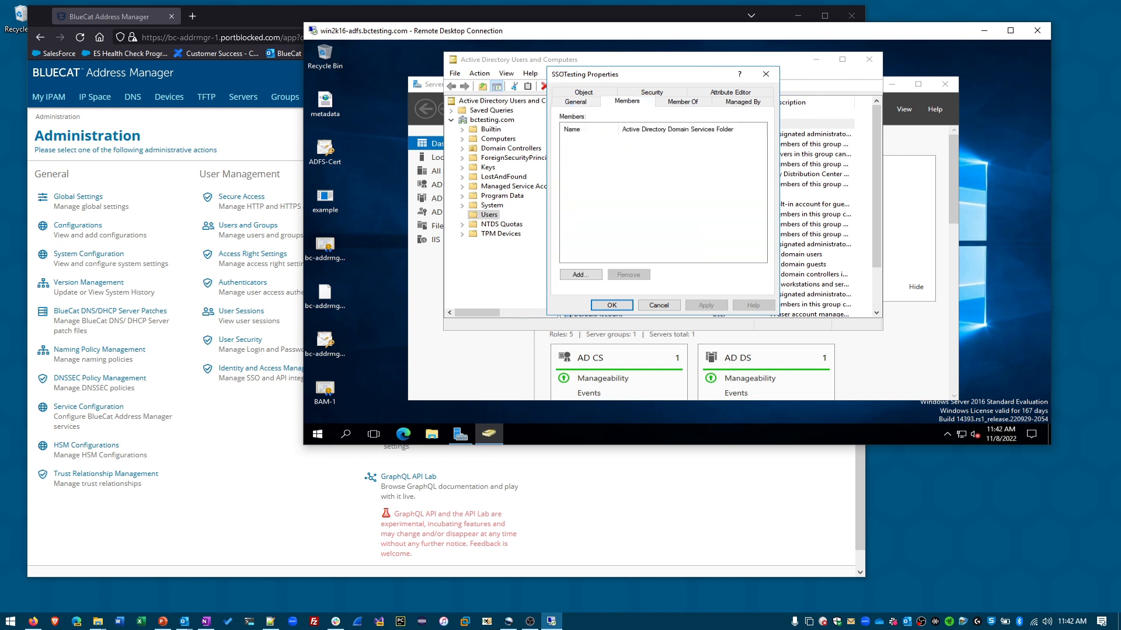
pyautogui.click(580, 274)
pyautogui.write('mosele')
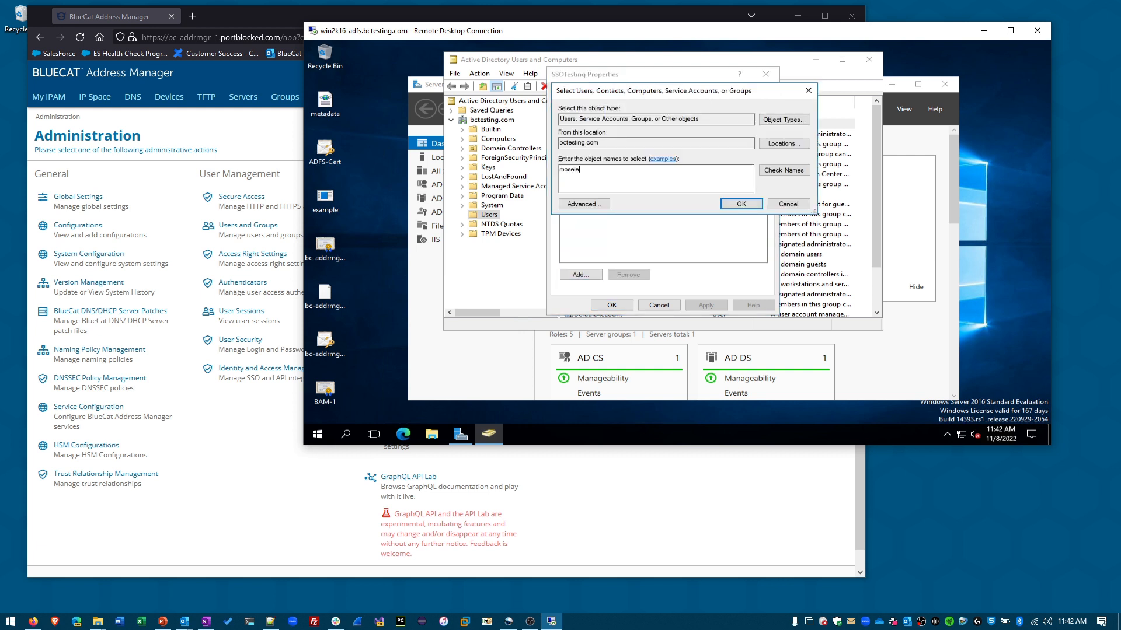
pyautogui.hotkey('alt', 'k')
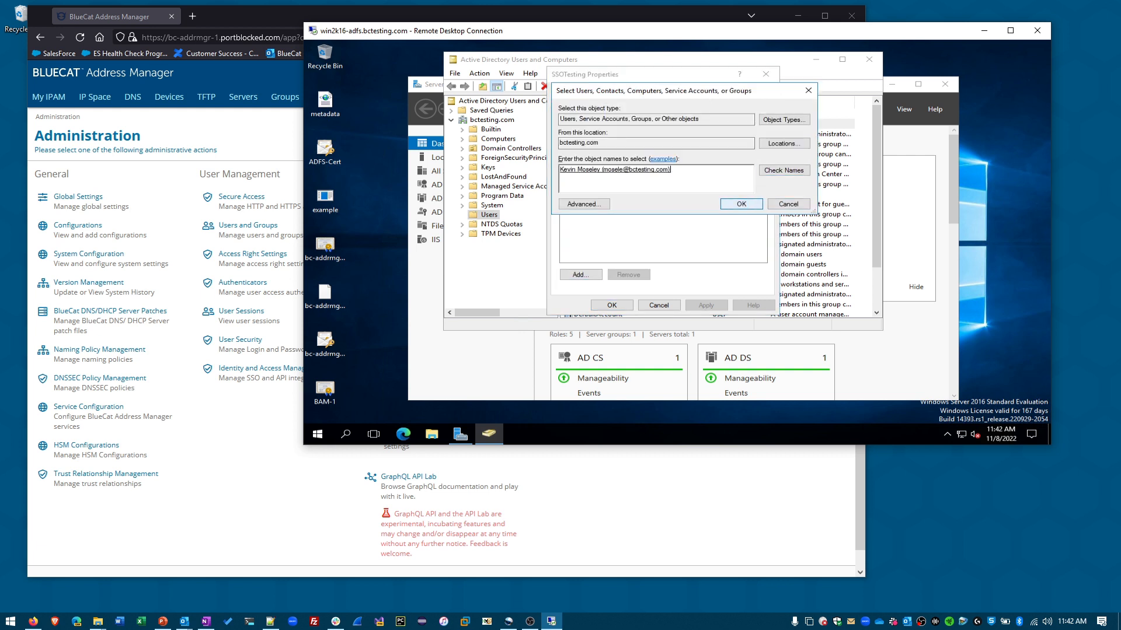
pyautogui.press('Return')
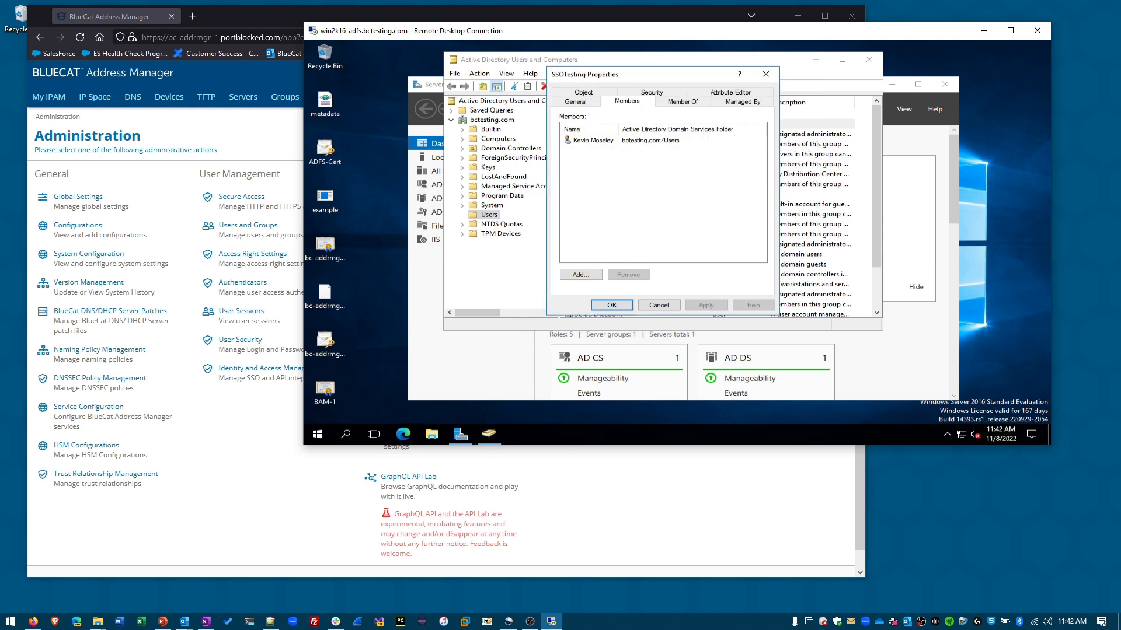
pyautogui.click(248, 226)
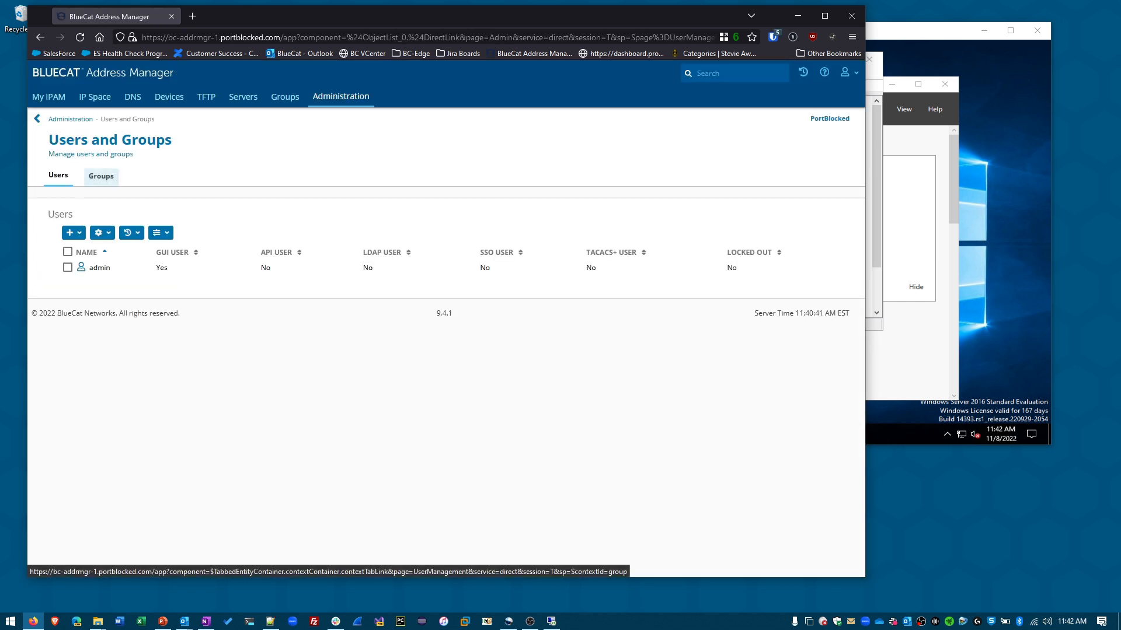
# Step: Begin a new SSO group on the Groups tab with Full Access default access and Administrator checked
pyautogui.click(101, 176)
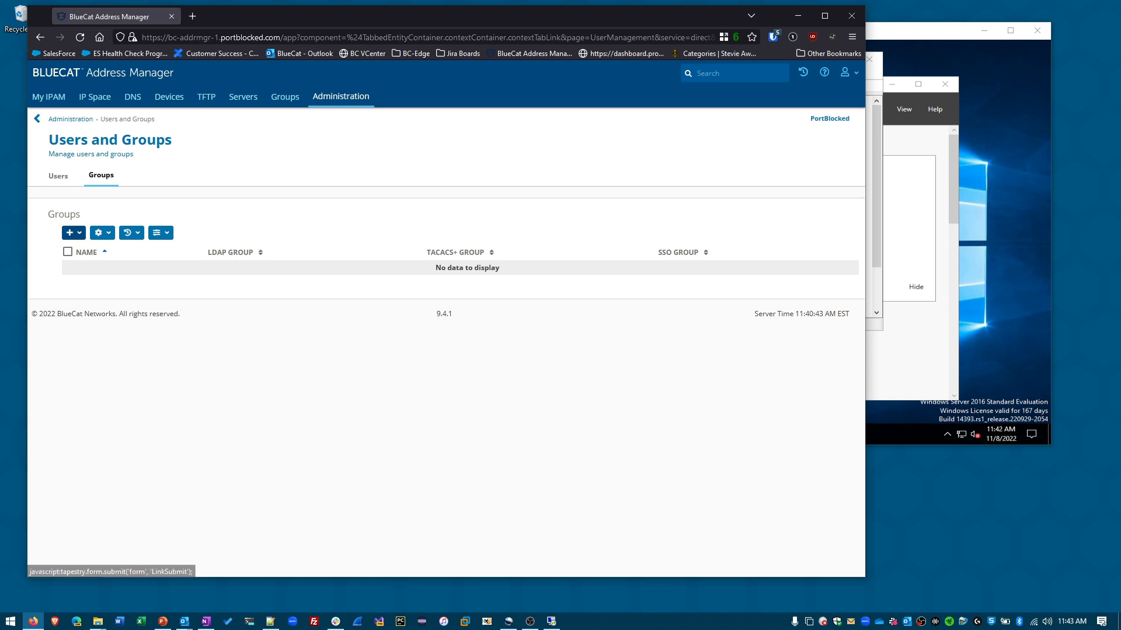
pyautogui.click(74, 233)
pyautogui.click(95, 328)
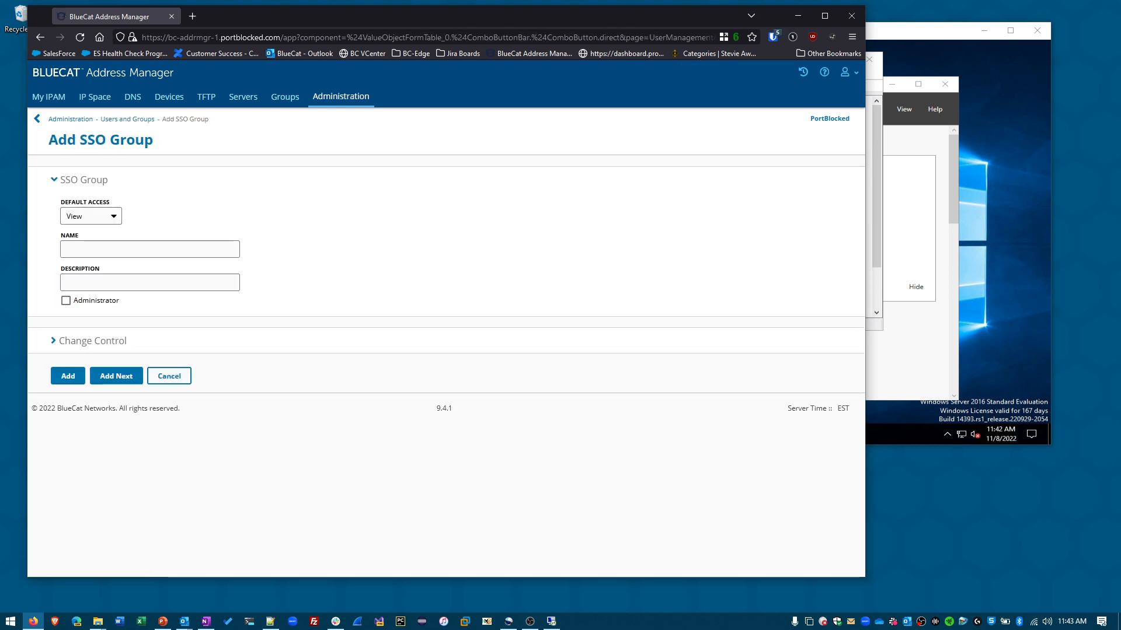
pyautogui.click(91, 216)
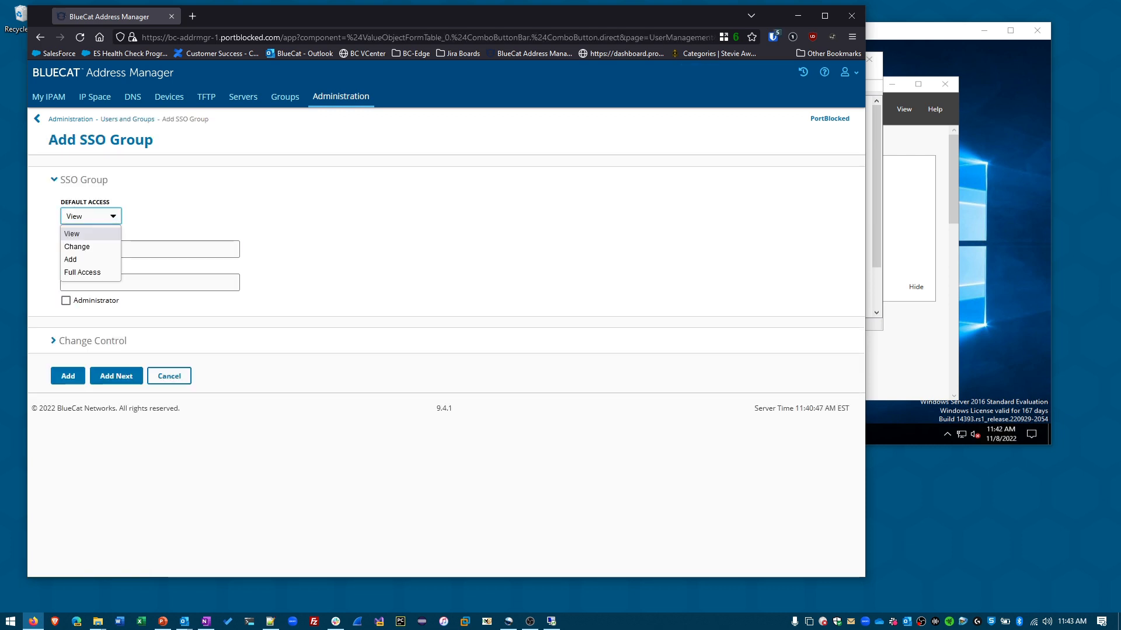
pyautogui.click(82, 273)
pyautogui.click(65, 300)
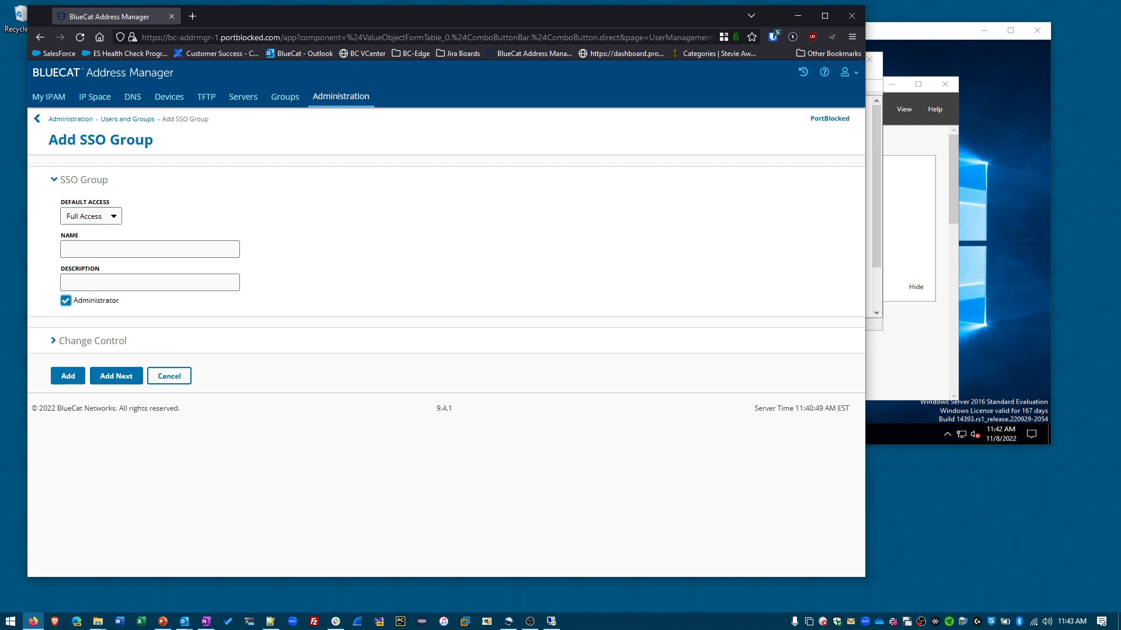
pyautogui.click(150, 250)
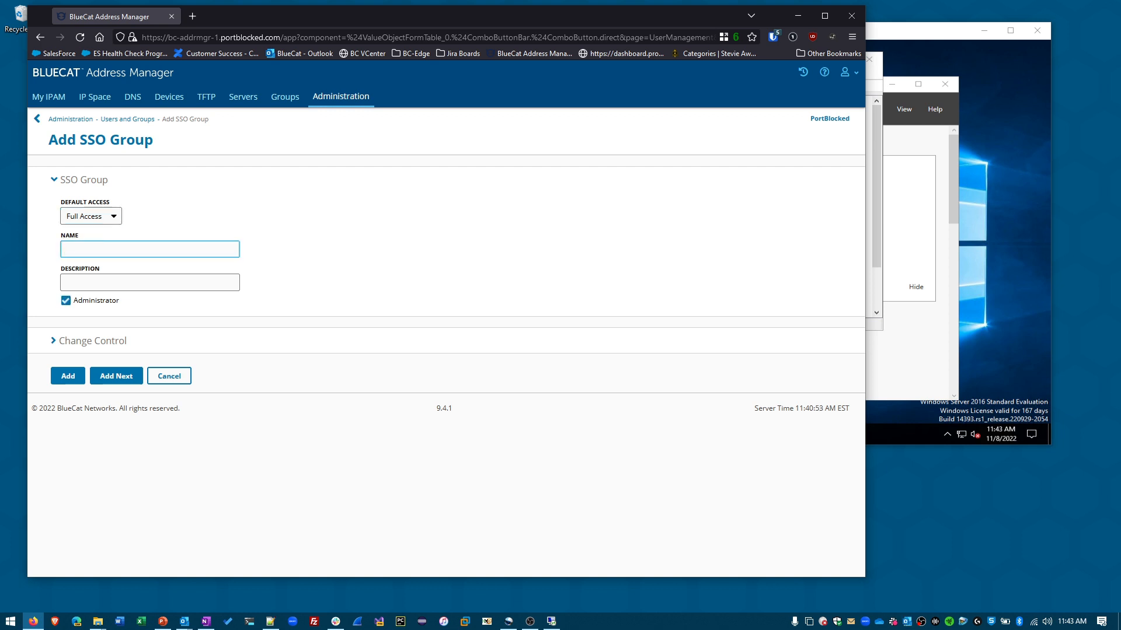
# Step: Copy the SSOTesting group's distinguishedName value from its Attribute Editor
pyautogui.hotkey('alt', 'Tab')
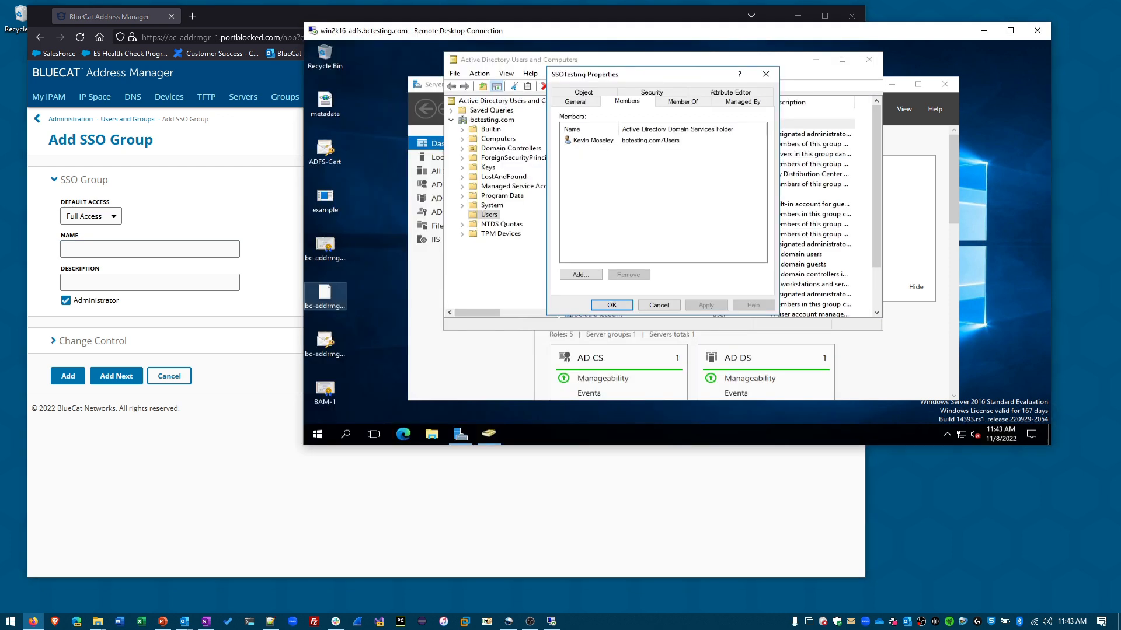
pyautogui.press('Escape')
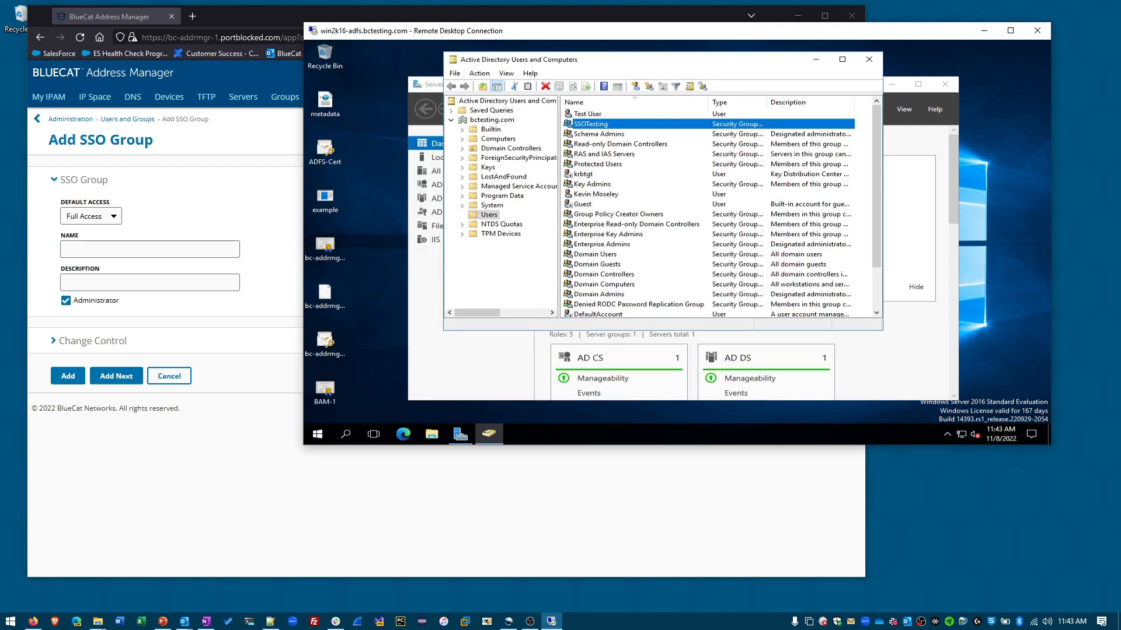
pyautogui.doubleClick(590, 123)
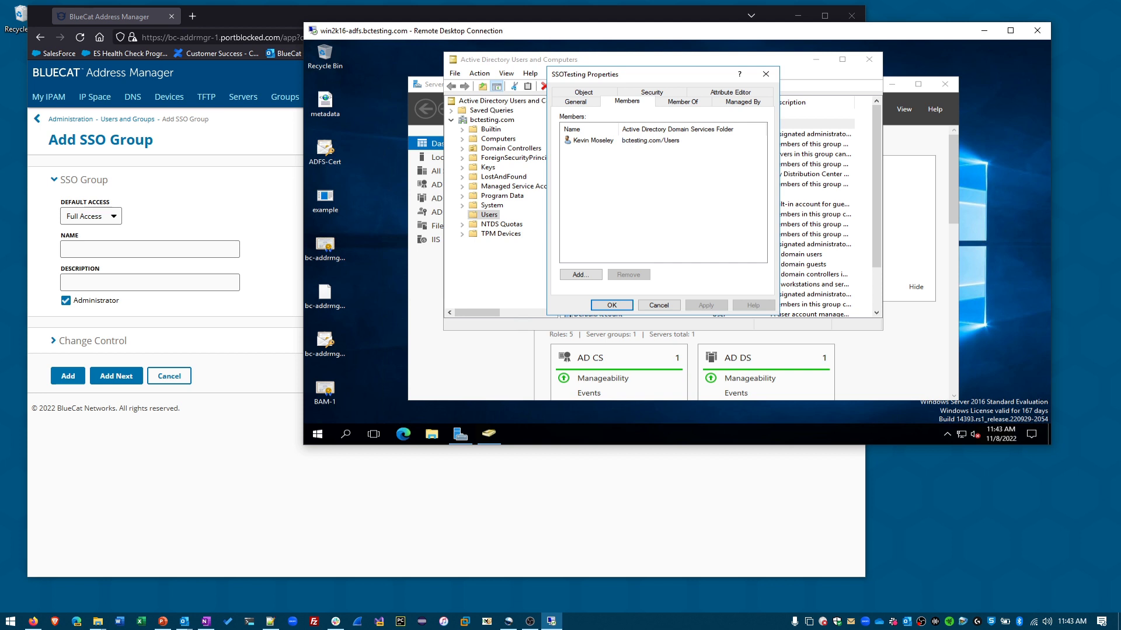
pyautogui.click(700, 92)
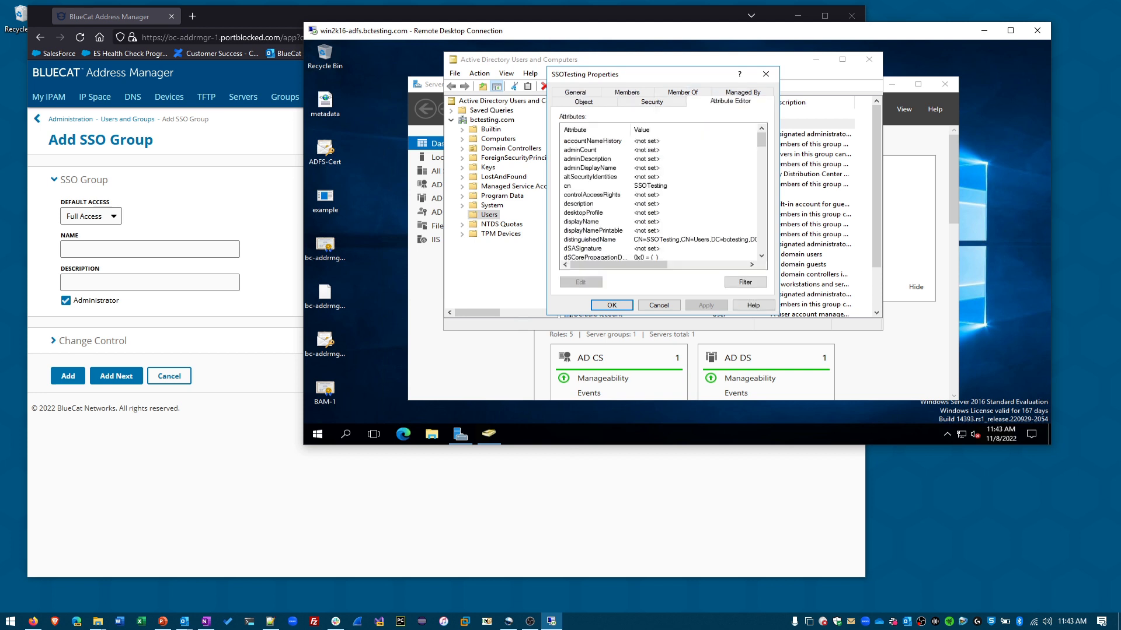
pyautogui.doubleClick(590, 240)
pyautogui.hotkey('ctrl', 'c')
pyautogui.rightClick(595, 199)
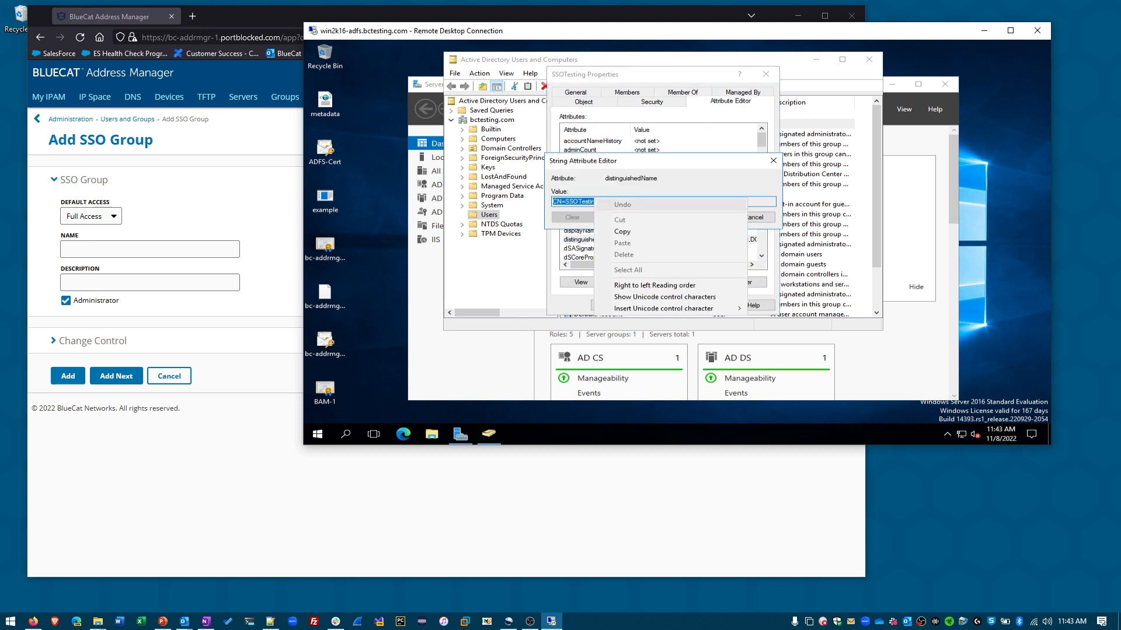
pyautogui.click(617, 232)
pyautogui.click(159, 249)
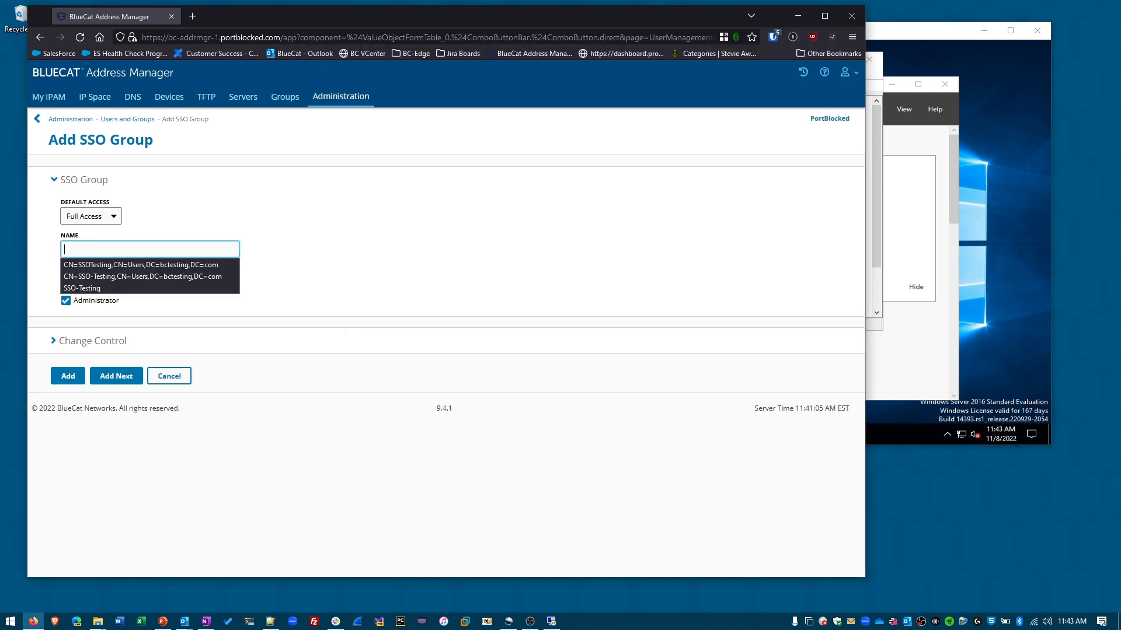
# Step: Name the SSO group CN=SSOTesting,CN=Users,DC=bctesting,DC=com, describe it as 'ADFS SSO Group', and add it
pyautogui.hotkey('ctrl', 'v')
pyautogui.press('Tab')
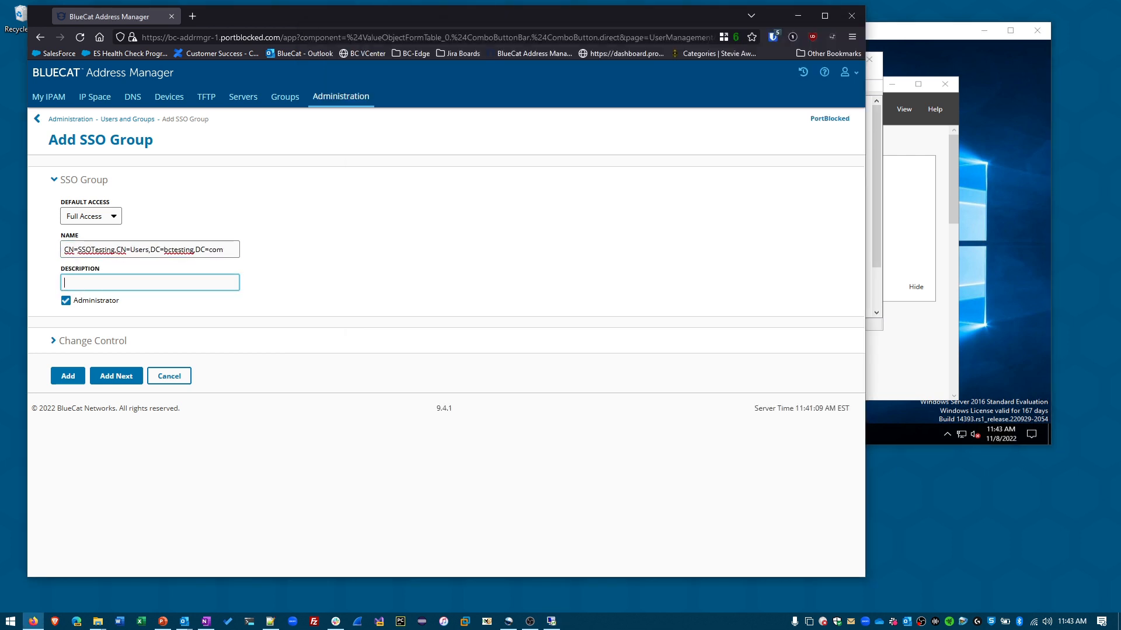
pyautogui.write('ADFS SSO Group')
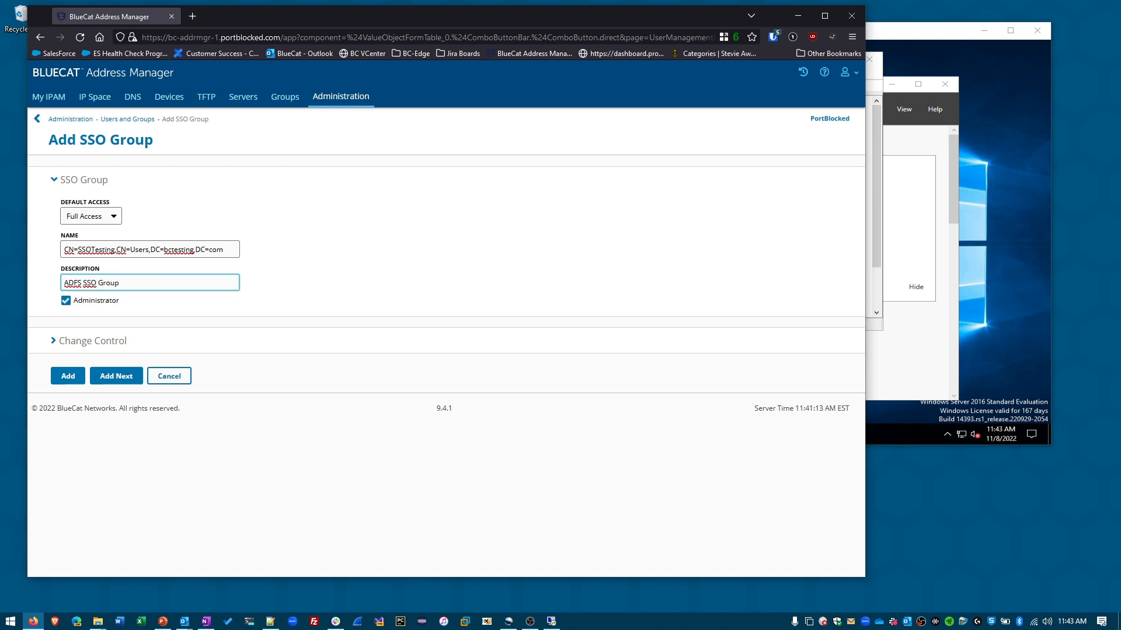
pyautogui.press('Return')
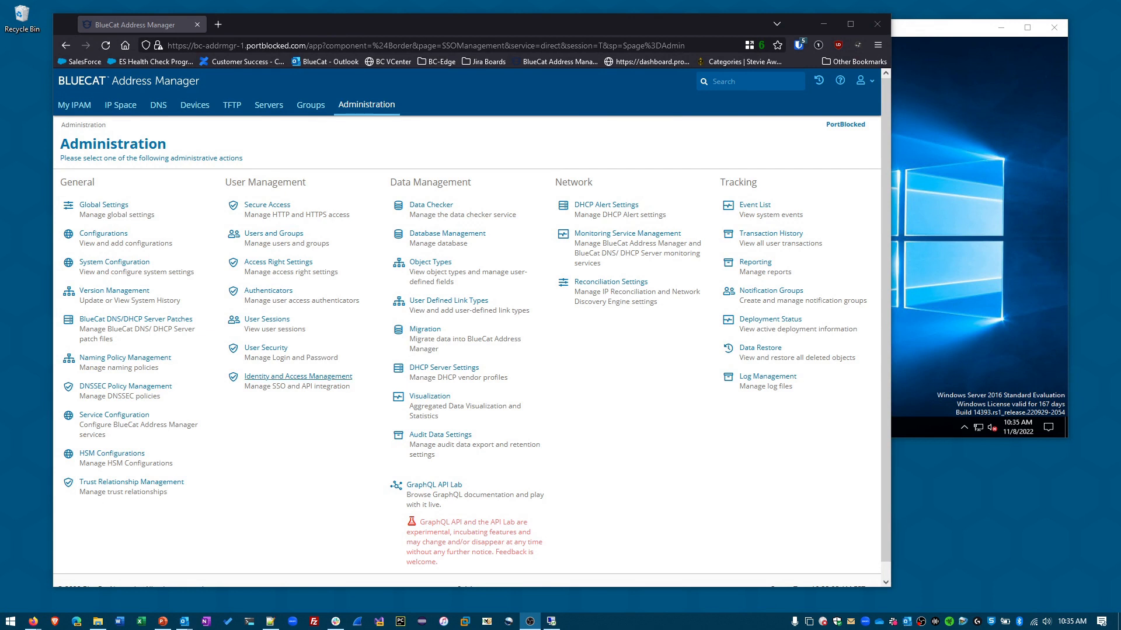
# Step: Set SSO to Enable for the adfs.bctesting.com identity provider and save the settings
pyautogui.click(298, 376)
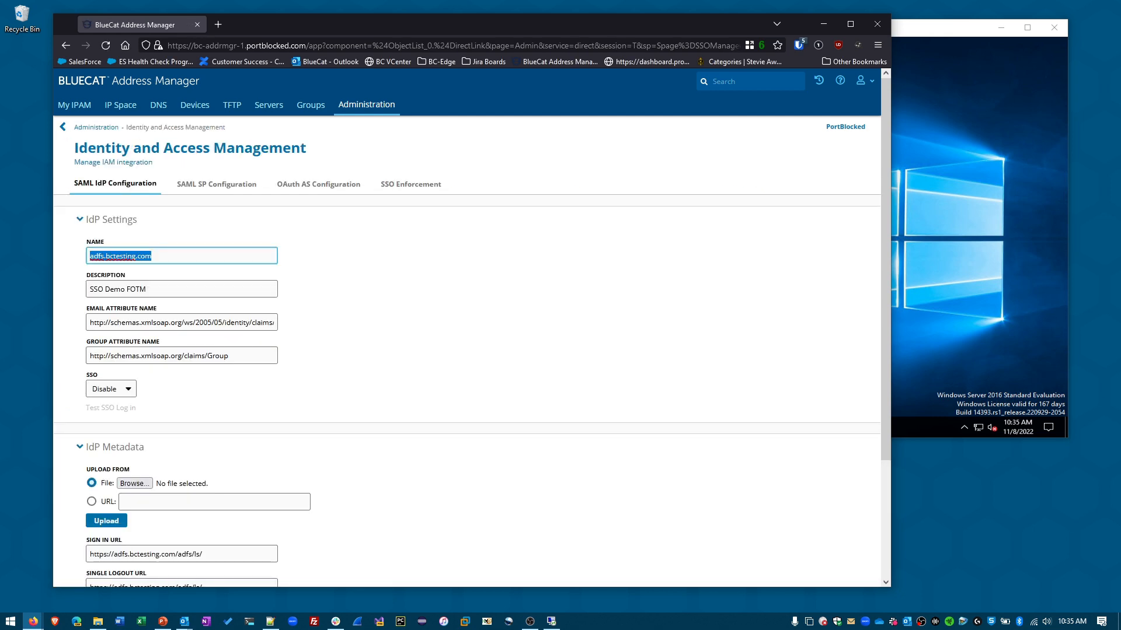
pyautogui.click(111, 389)
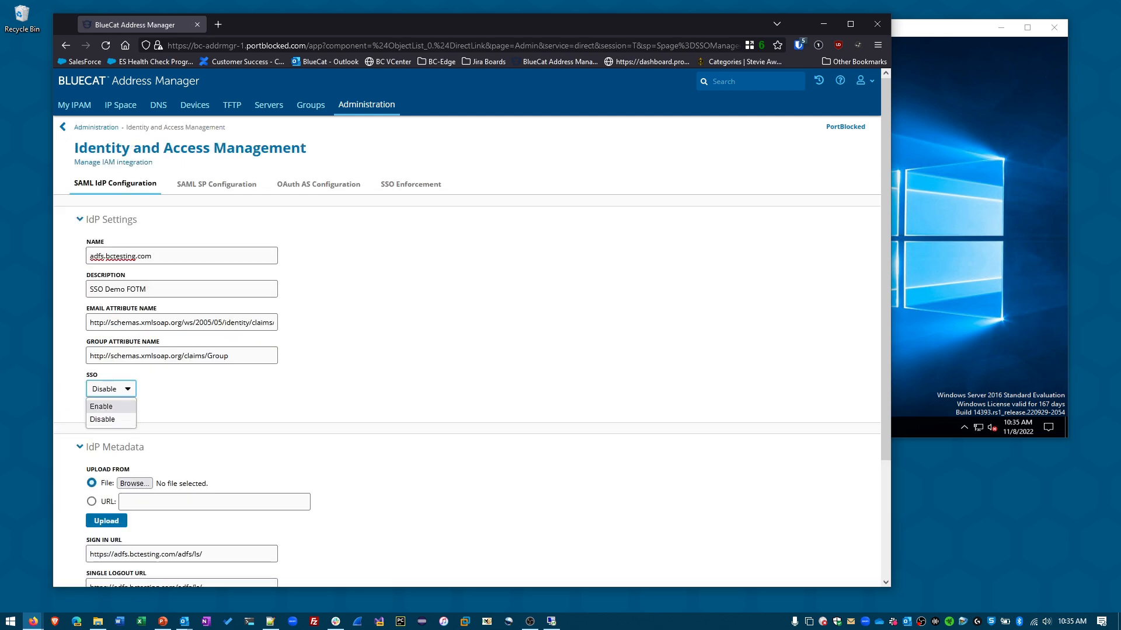
pyautogui.click(101, 407)
pyautogui.scroll(-3, 101, 406)
pyautogui.click(100, 542)
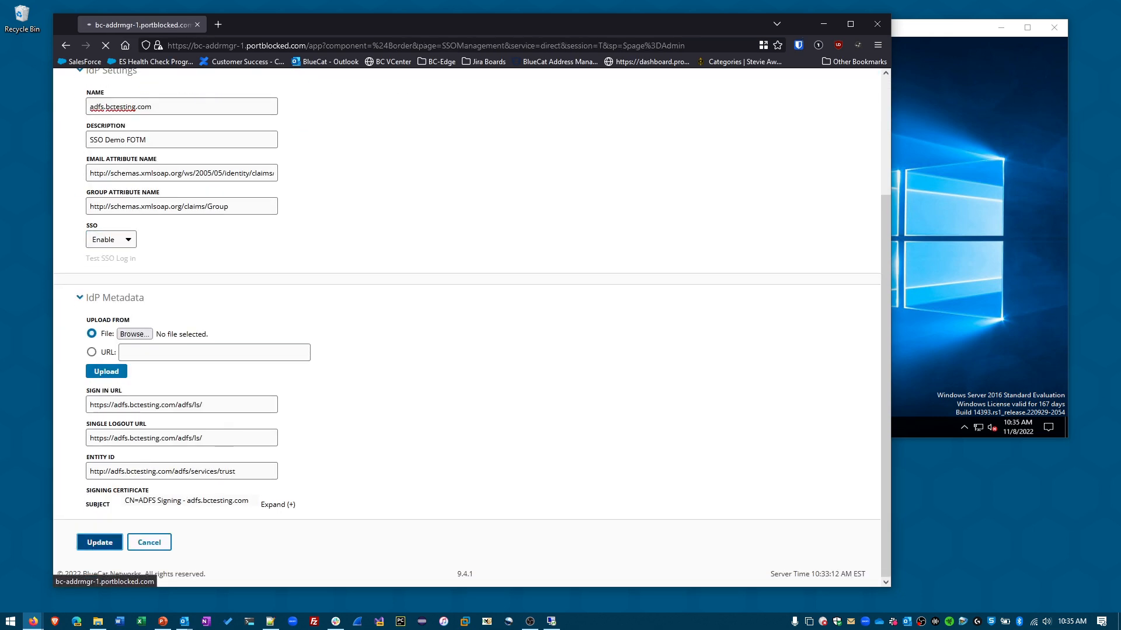
# Step: Run a test SSO login, signing in on the AD FS page with the AD account's username and password
pyautogui.click(298, 376)
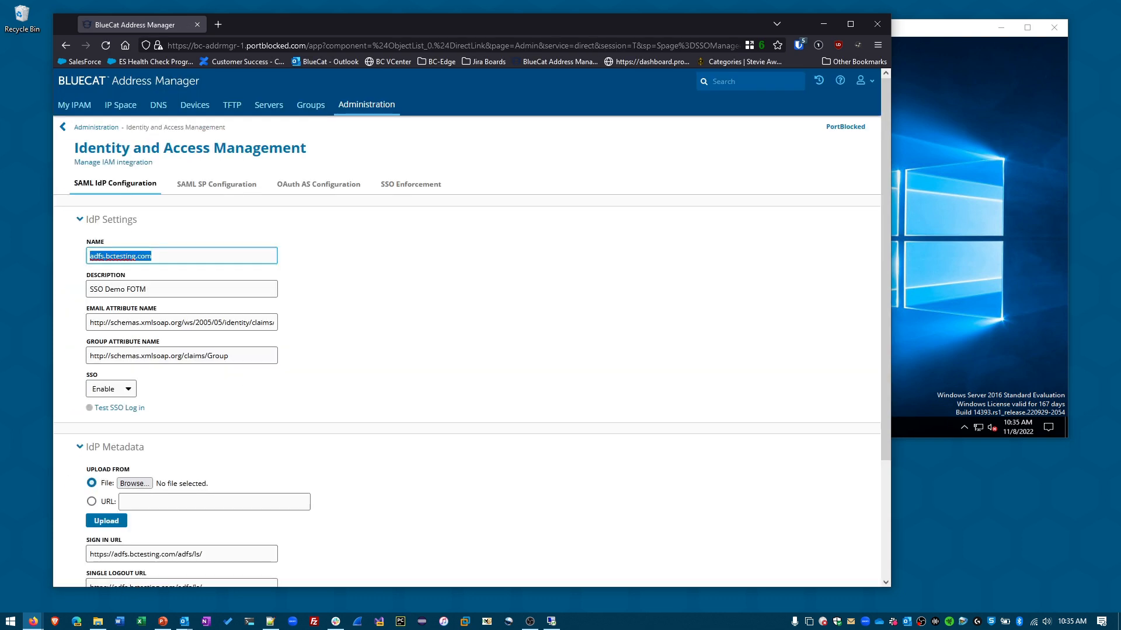
pyautogui.click(120, 408)
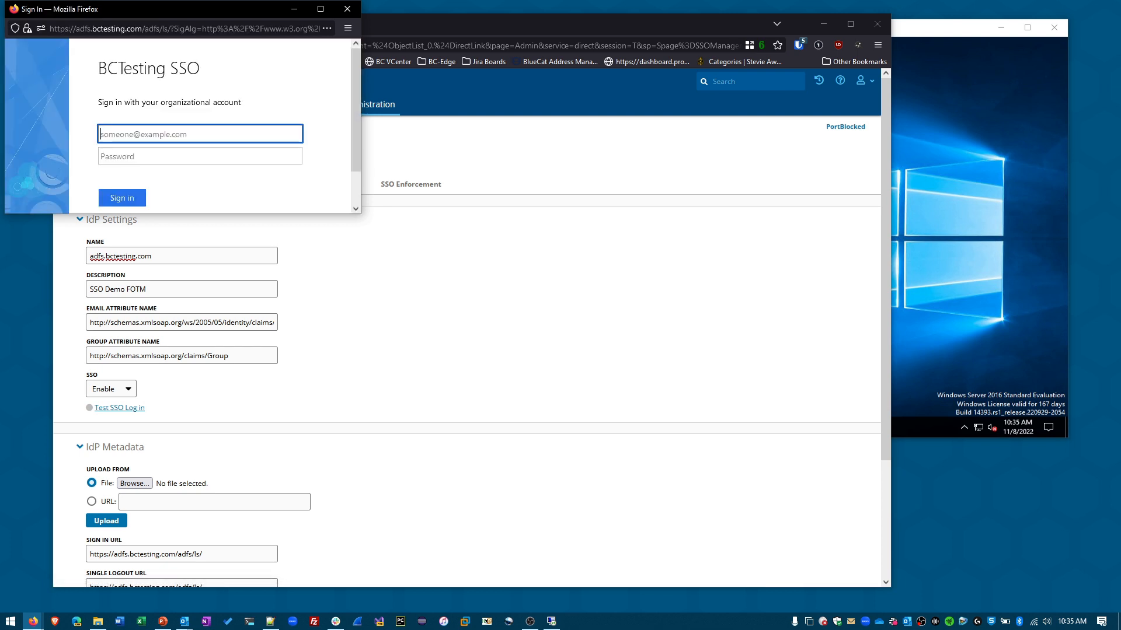
pyautogui.write('bctesting\\mosele')
pyautogui.press('Tab')
pyautogui.write('*****')
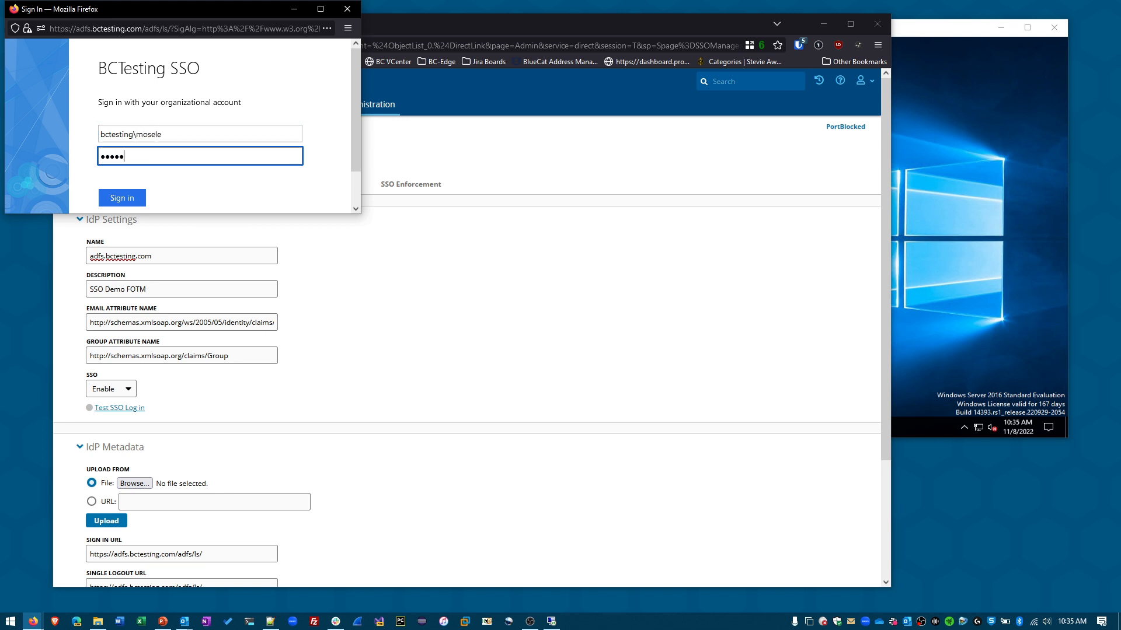
pyautogui.write('*******')
pyautogui.press('Return')
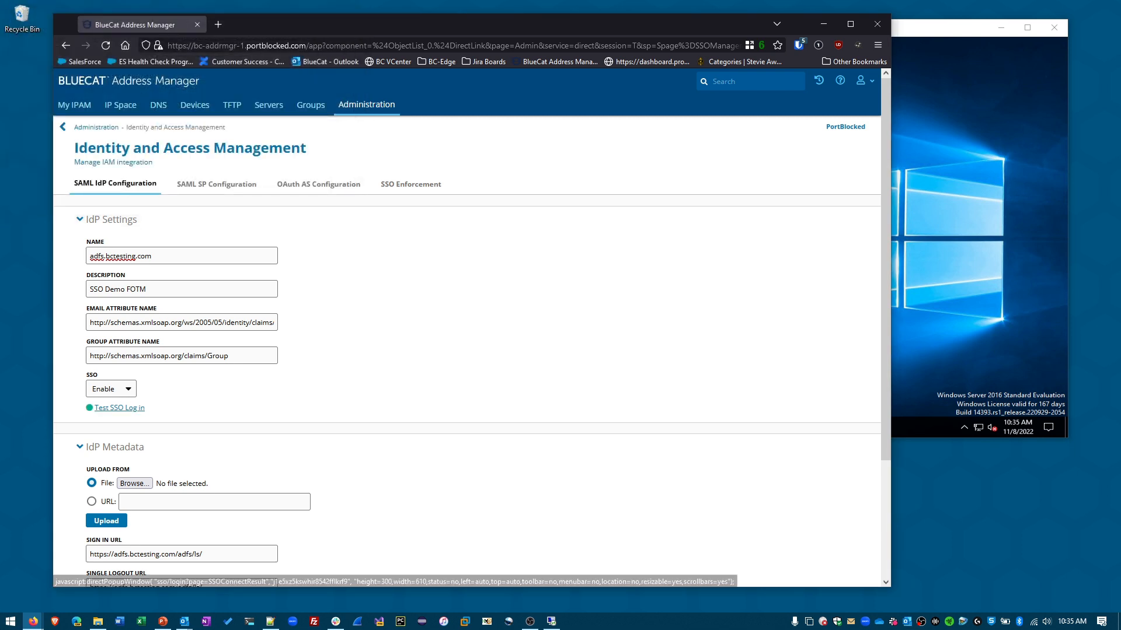
pyautogui.scroll(-3, 467, 327)
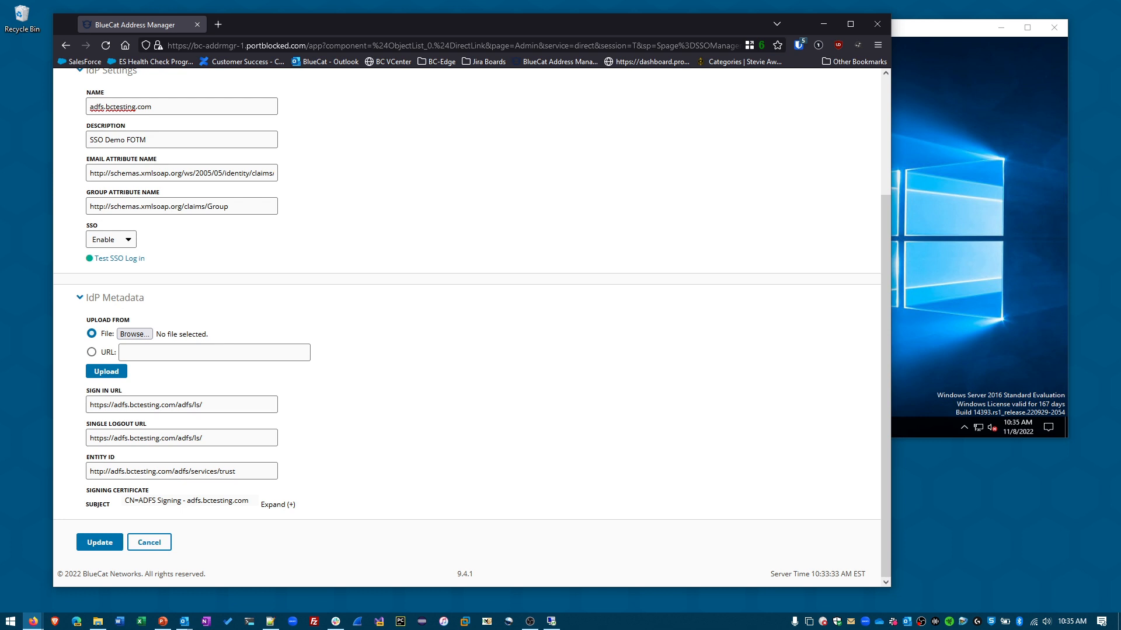
# Step: Load the Address Manager login page in the Brave browser
pyautogui.click(55, 621)
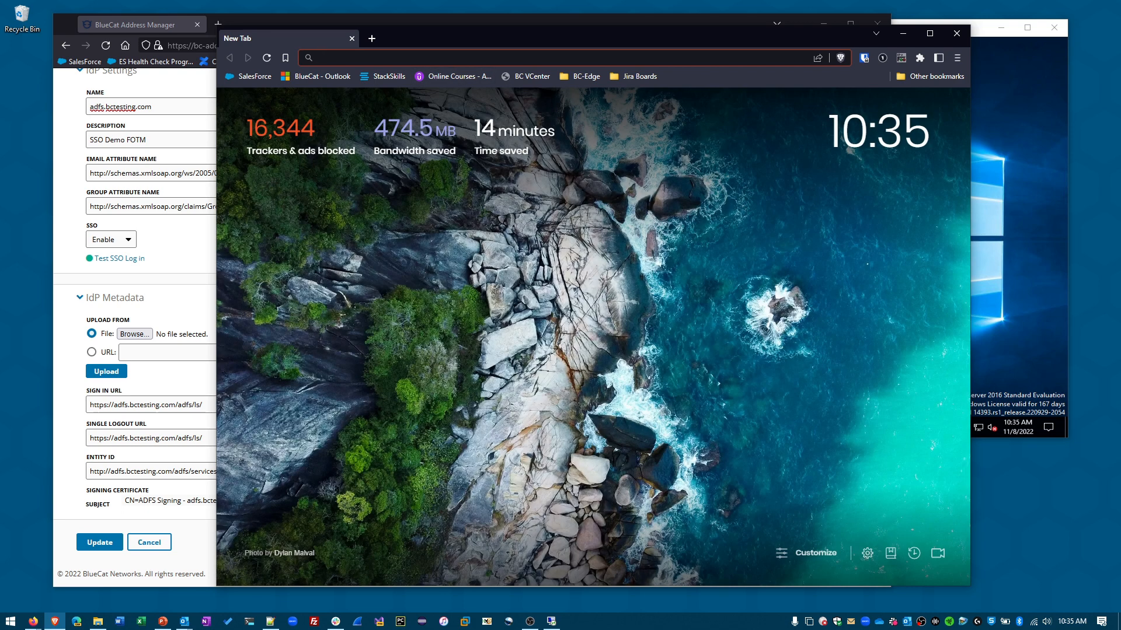
pyautogui.write('https://bc-addrmgr-1.portblocked.com')
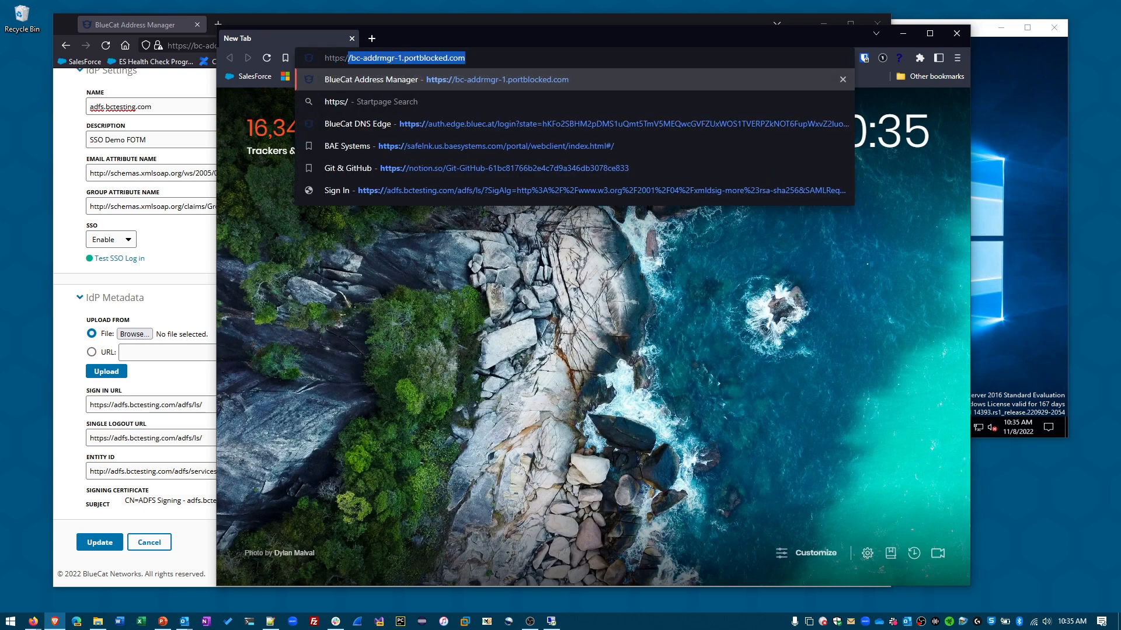
pyautogui.press('Return')
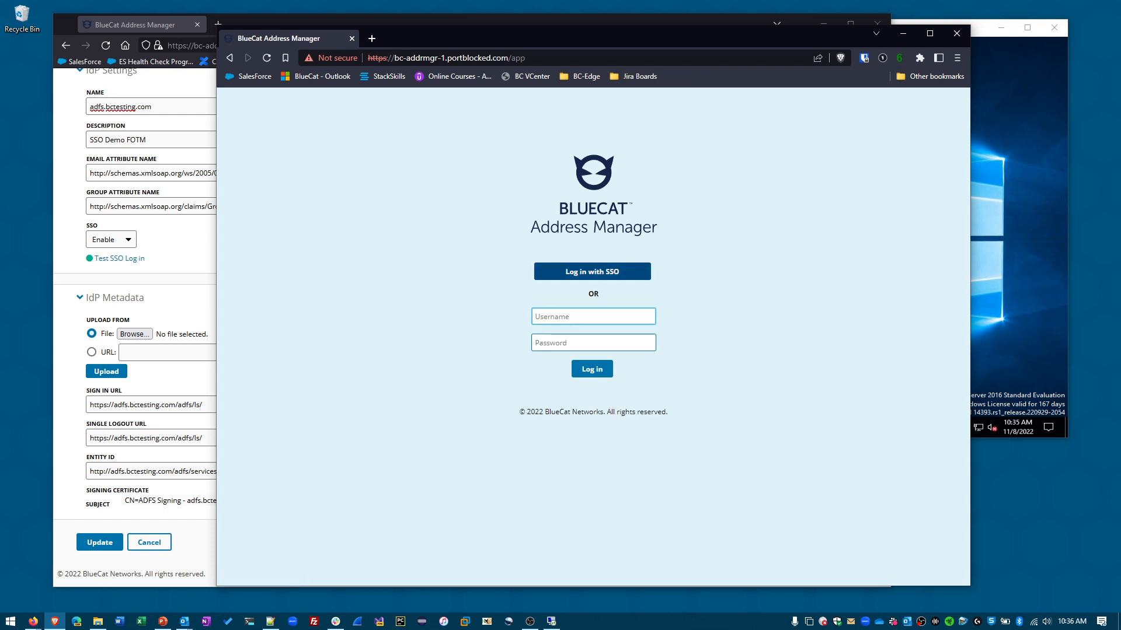
# Step: Log in with SSO using the AD account's credentials, then return to the admin browser
pyautogui.click(592, 272)
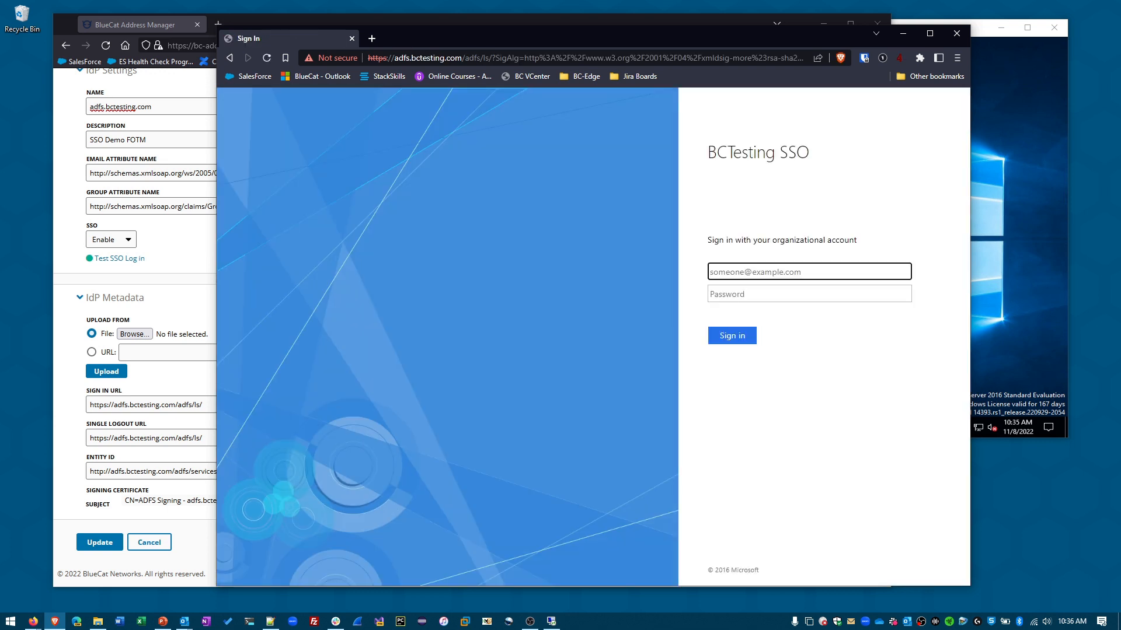
pyautogui.write('bctesting\\mosele')
pyautogui.press('Tab')
pyautogui.write('P•••••••••••')
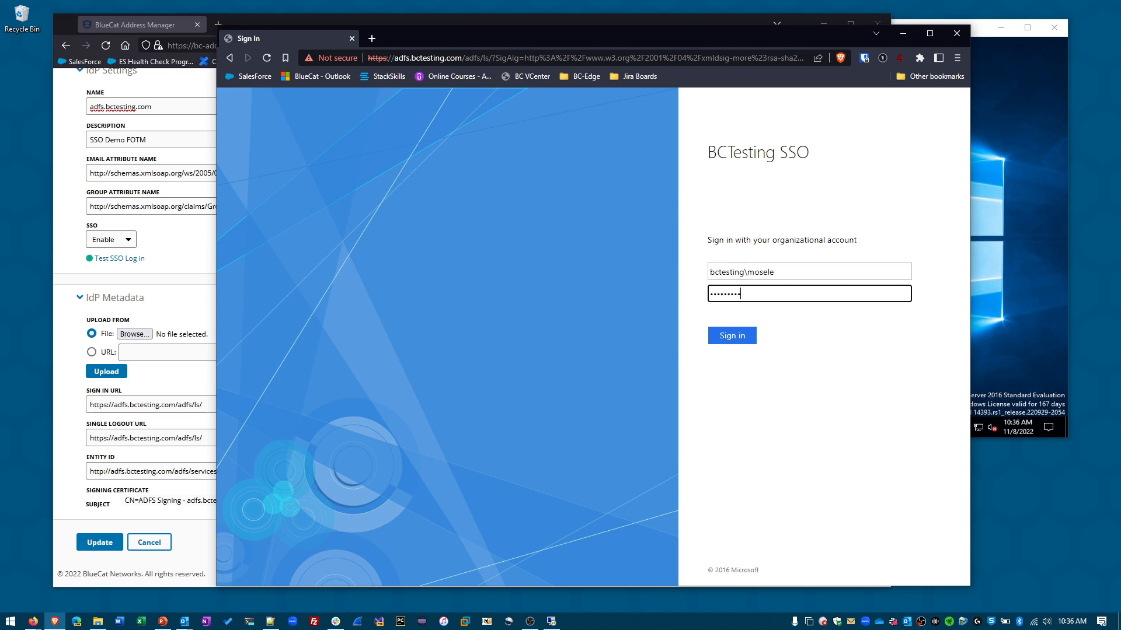
pyautogui.press('Return')
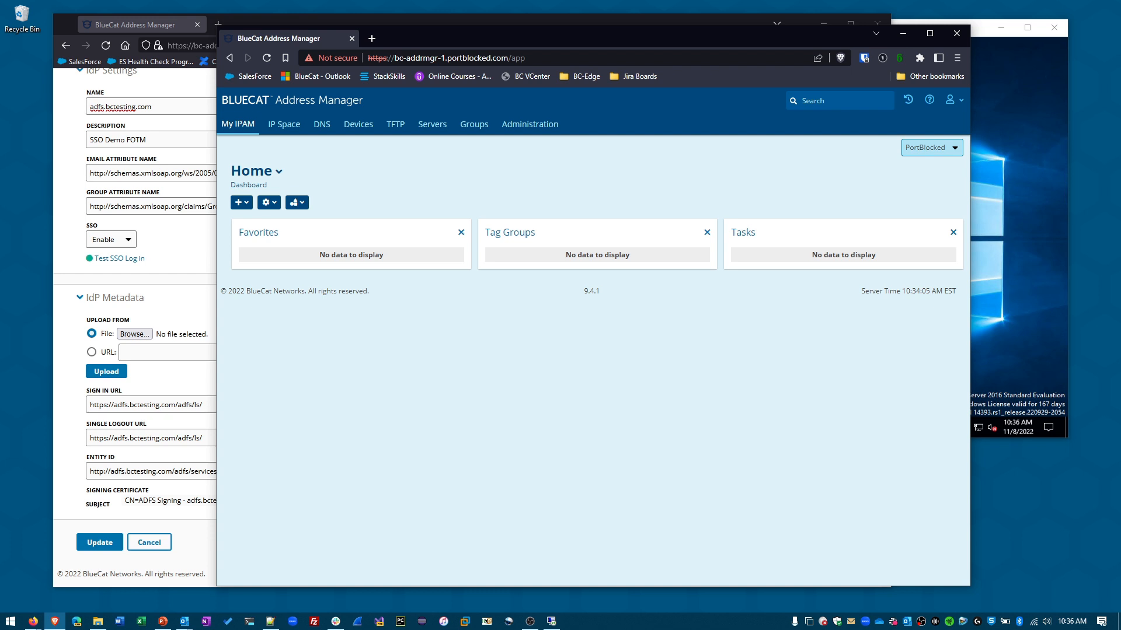
pyautogui.click(157, 24)
pyautogui.scroll(3, 408, 263)
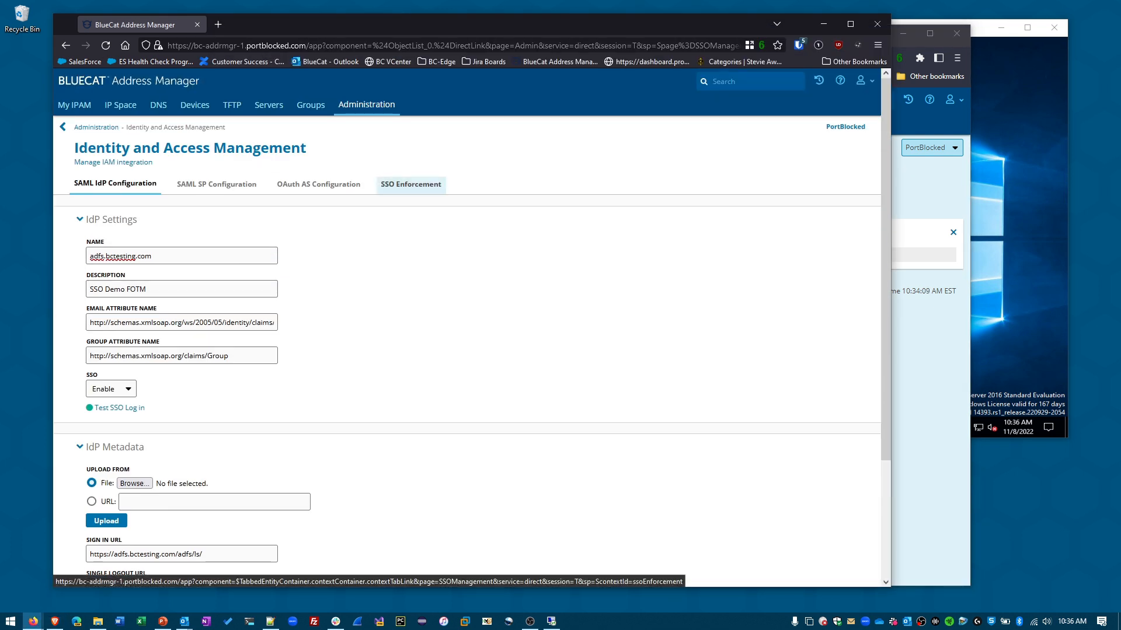
# Step: Check Enforce SSO on the SSO Enforcement page
pyautogui.click(411, 184)
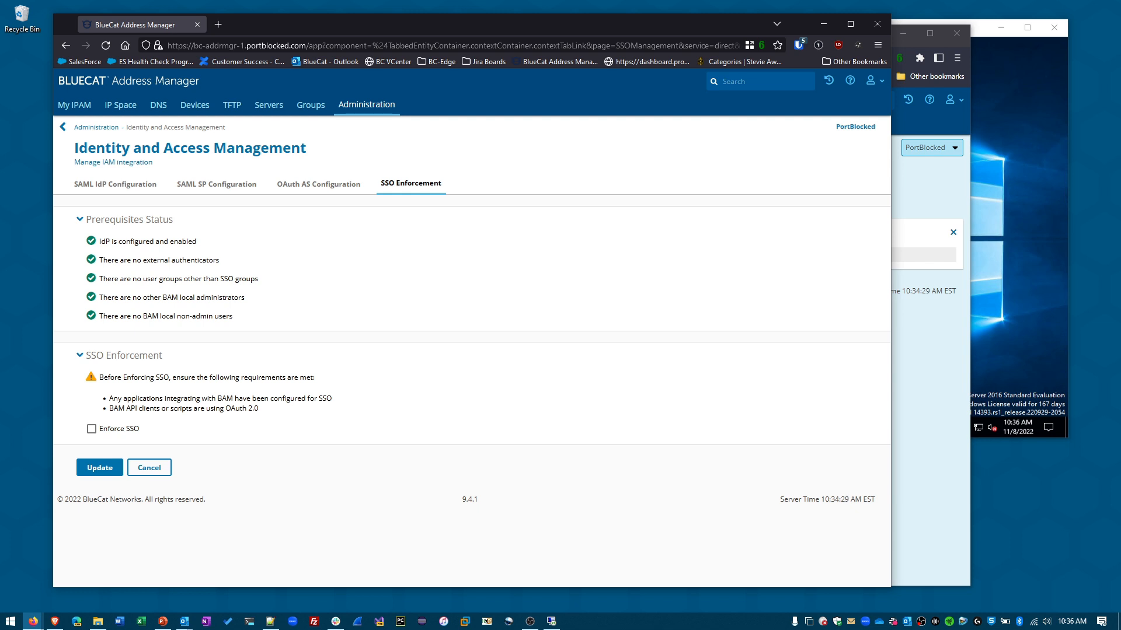
pyautogui.click(92, 429)
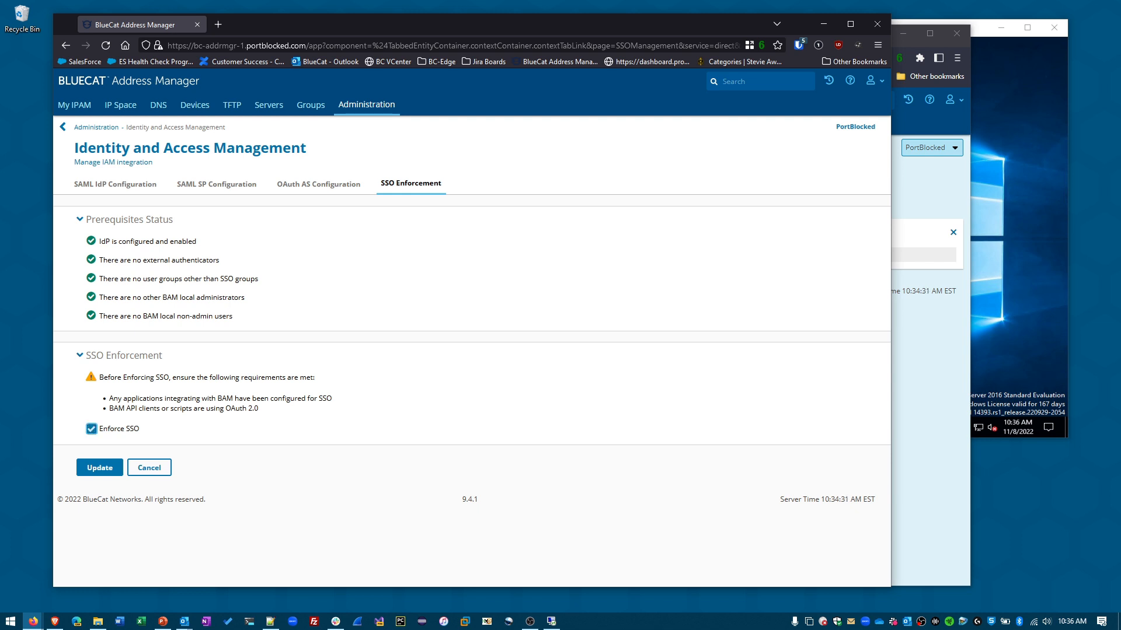